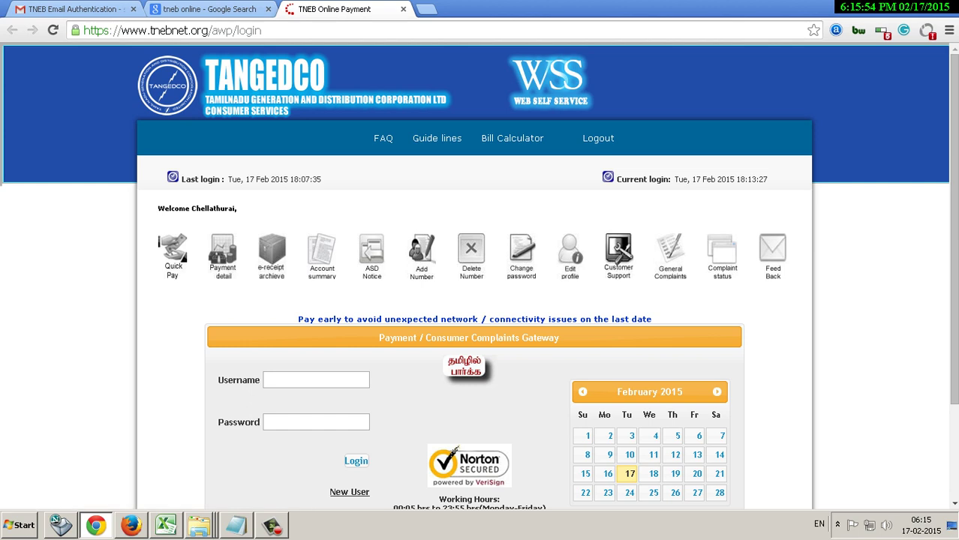
Put the cursor in the Username box on the TANGEDCO login page, then switch to Notepad.
click(315, 380)
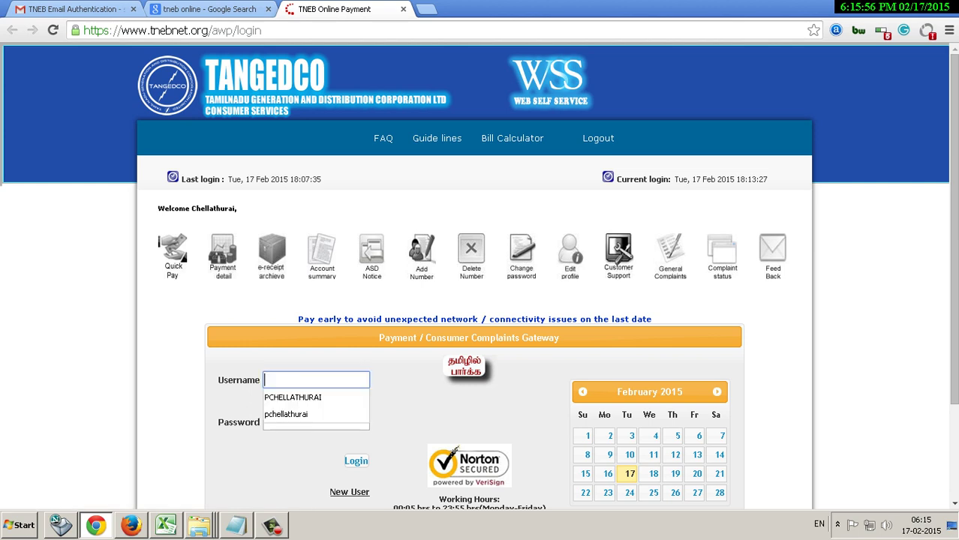
key(alt+Tab)
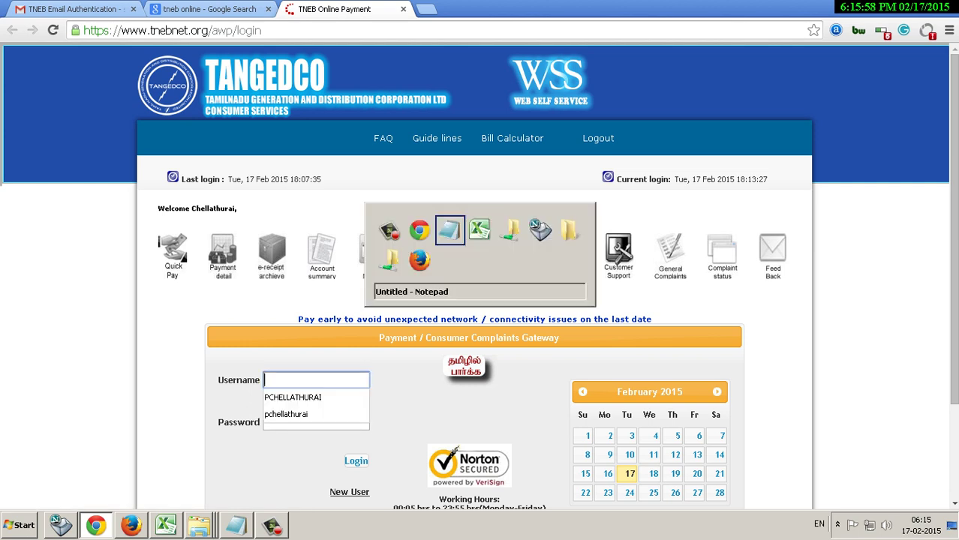
Add the note line 'Login with your details during registration' below the GOTO line, replacing 'using' with 'with'.
click(6, 127)
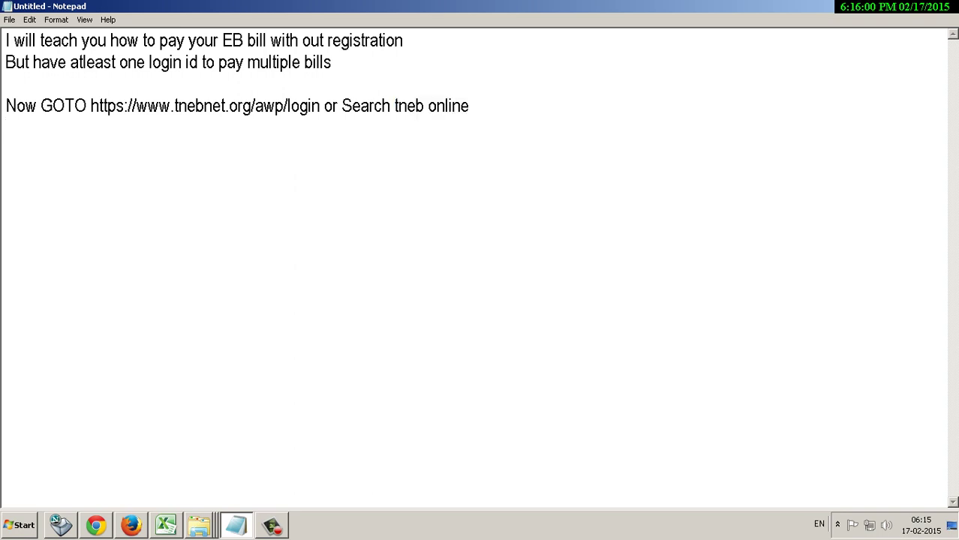
key(Return)
text(Login using)
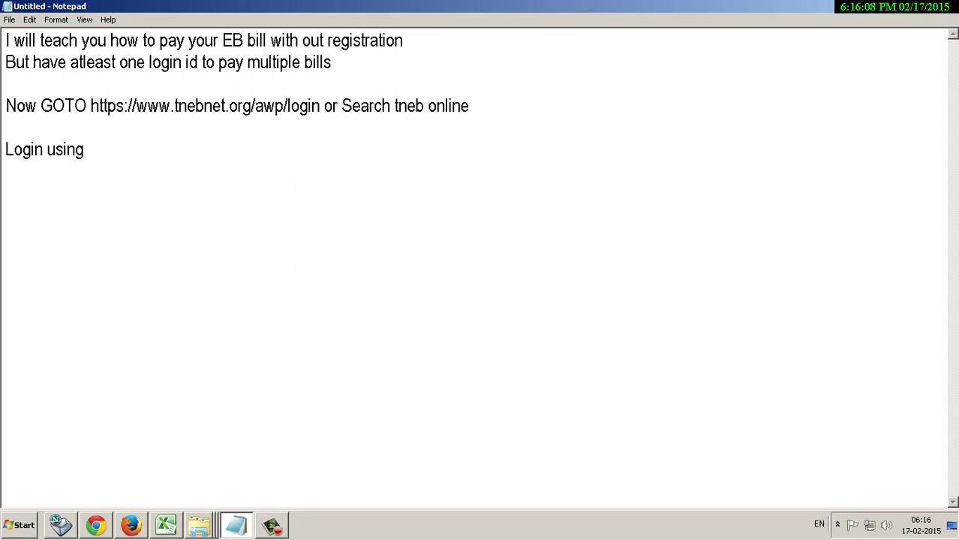
key(ctrl+shift+Left)
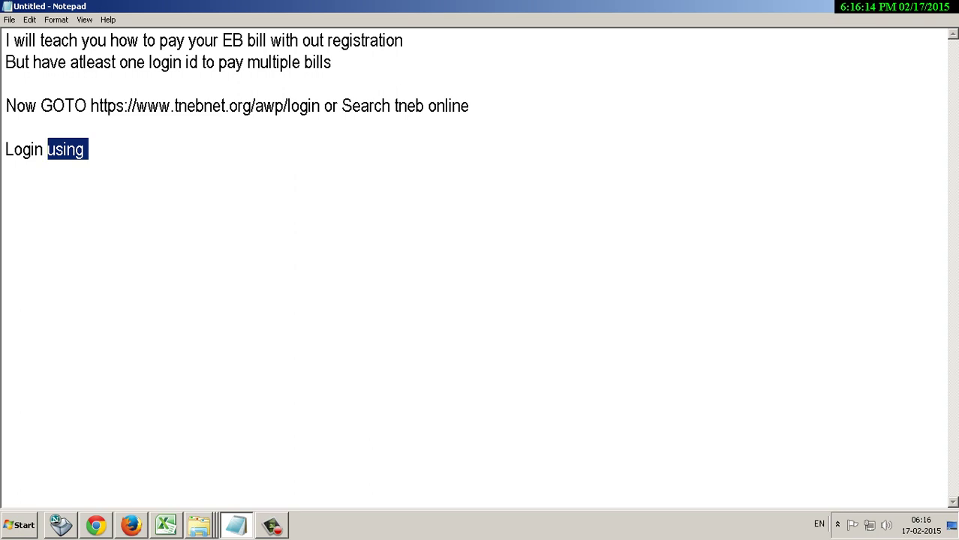
click(88, 150)
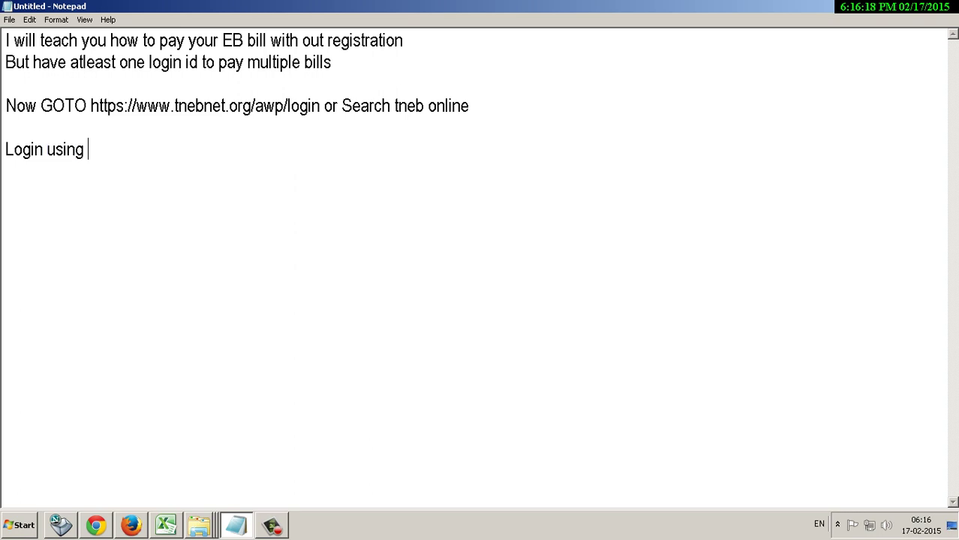
text(with)
key(ctrl+Left)
key(ctrl+shift+Left)
key(BackSpace)
key(End)
text(your de)
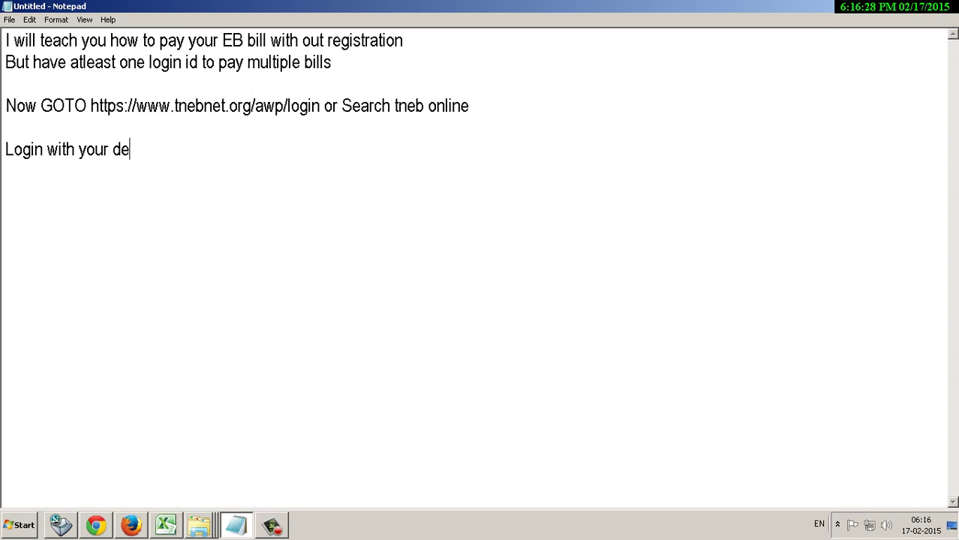
text(tails during r)
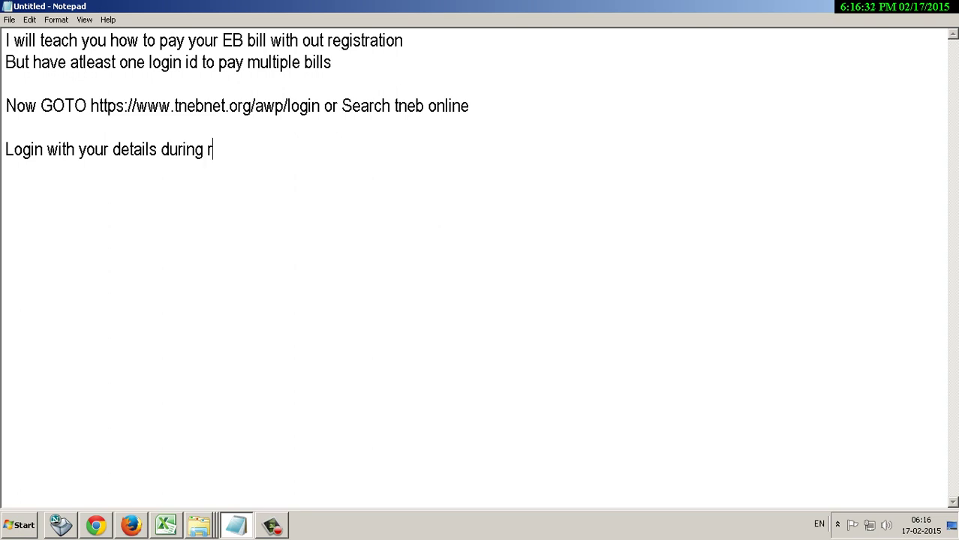
text(egistration)
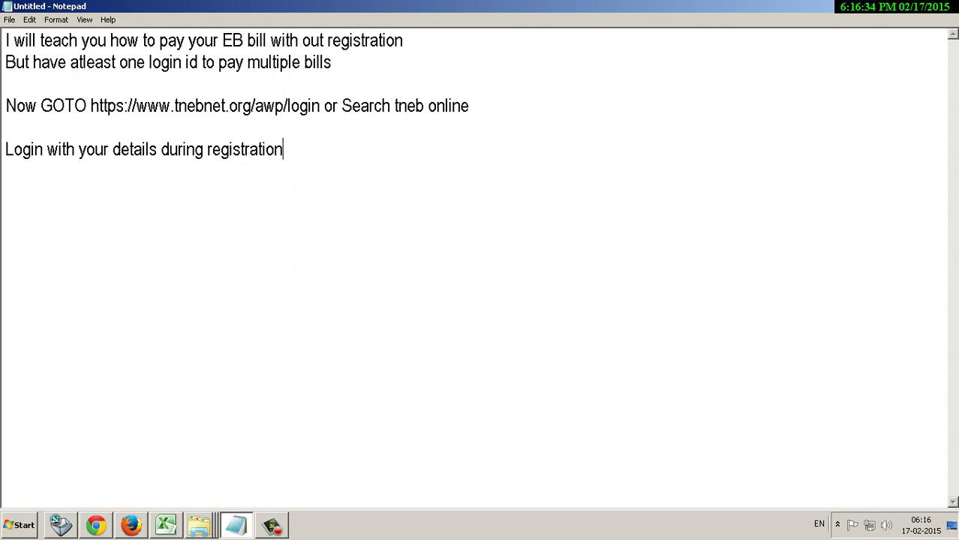
key(alt+Tab)
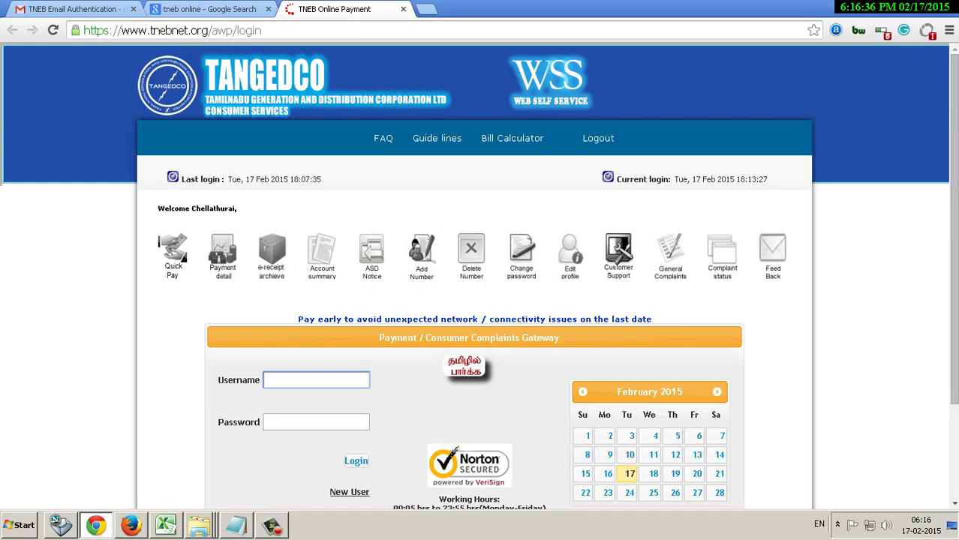
Log in with the saved username and the account password to reach Payment Details.
text(p)
key(Down)
key(Down)
key(Return)
click(316, 421)
text(••••••••)
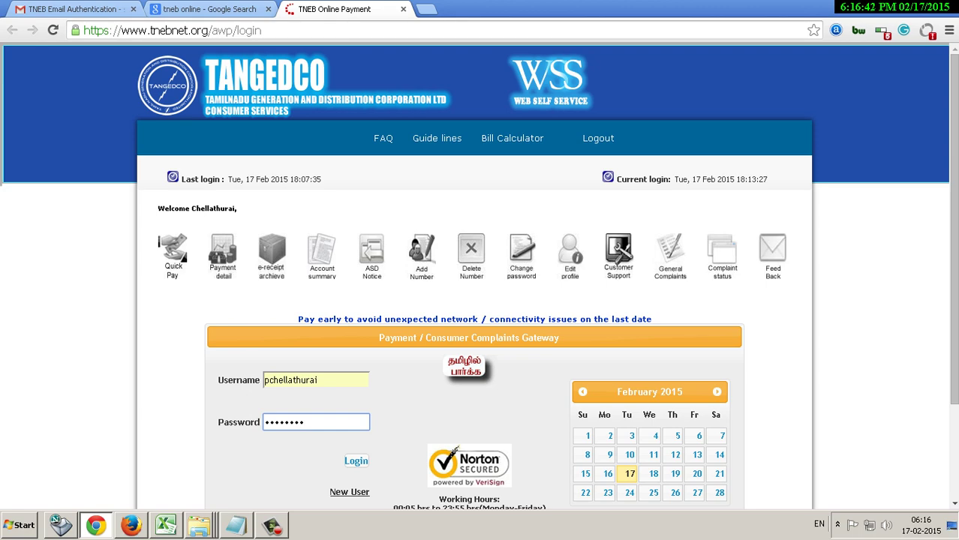
key(Tab)
key(Return)
Add a blank line under the last note and check the payment details page again.
key(alt+Tab)
key(Return)
key(Return)
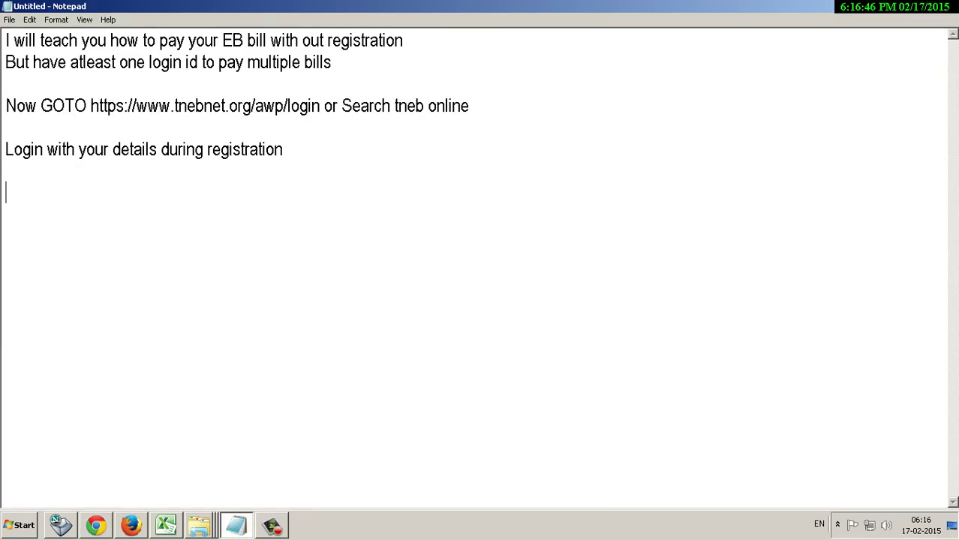
key(alt+Tab)
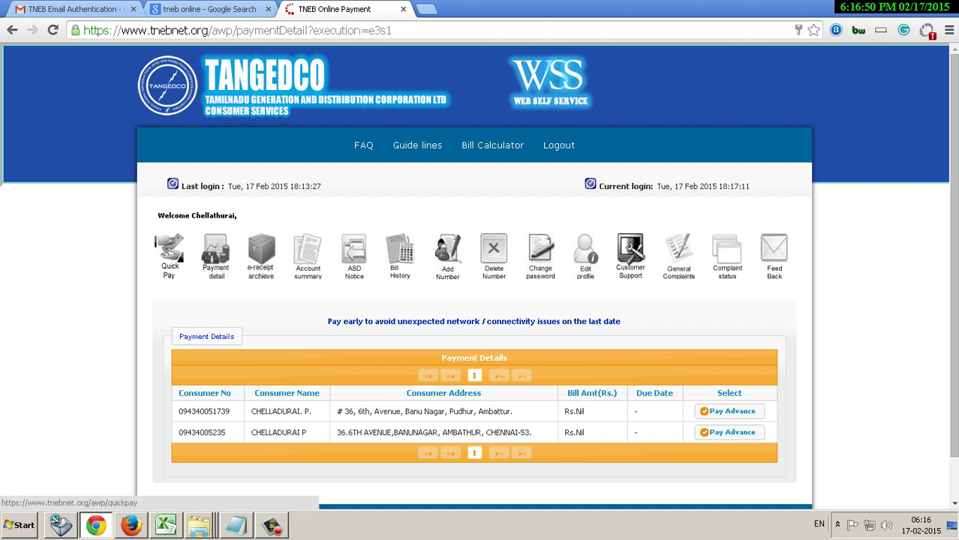
key(alt+Tab)
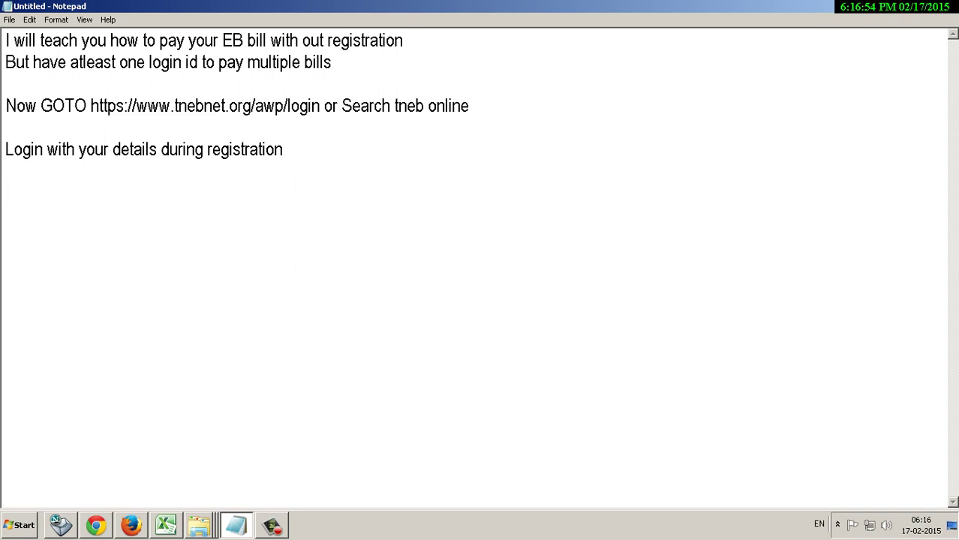
Type the note line 'here your can pay yours bill by' below the login instruction.
text(her e)
key(BackSpace)
key(BackSpace)
text(e your can pay)
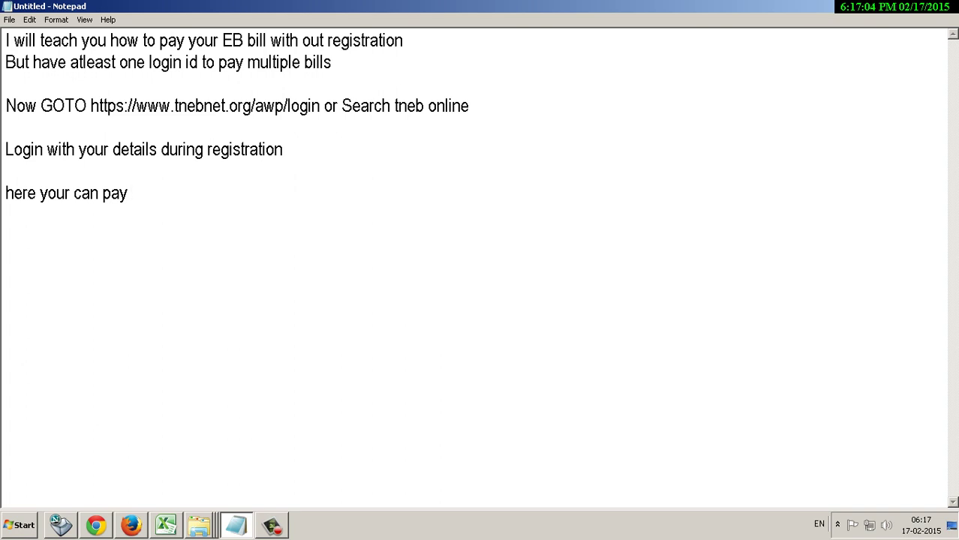
text(yours bill by)
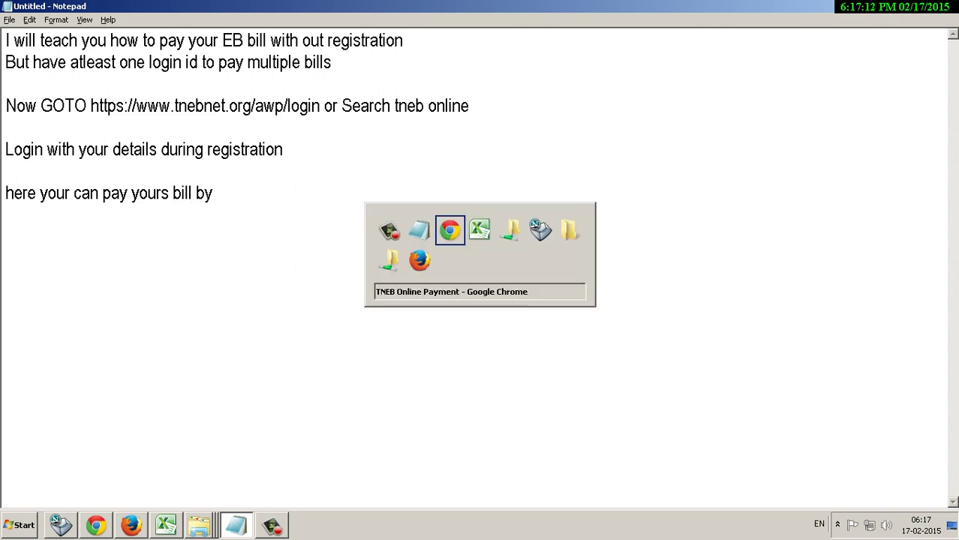
key(alt+Tab)
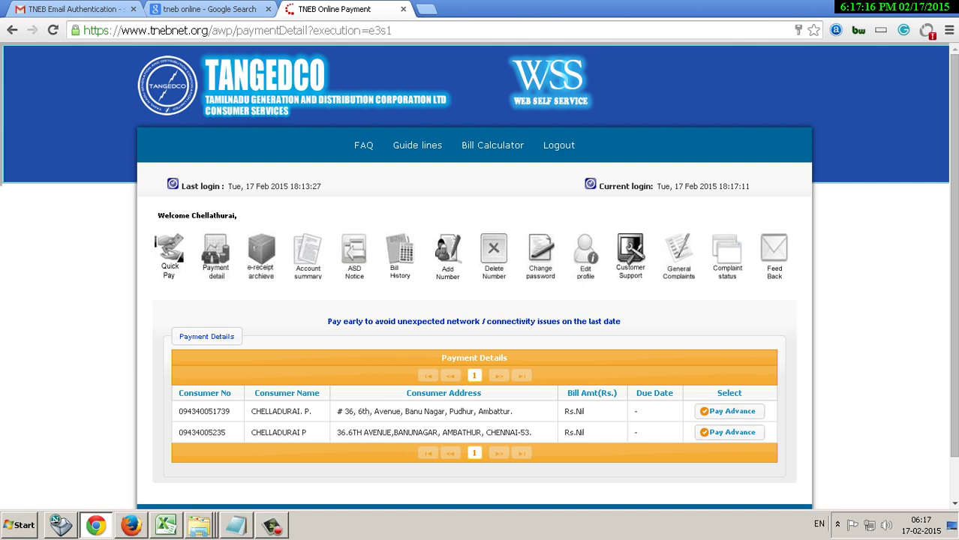
Highlight both consumer bills in the Payment Details table, then return to the notes.
drag(174, 403, 773, 454)
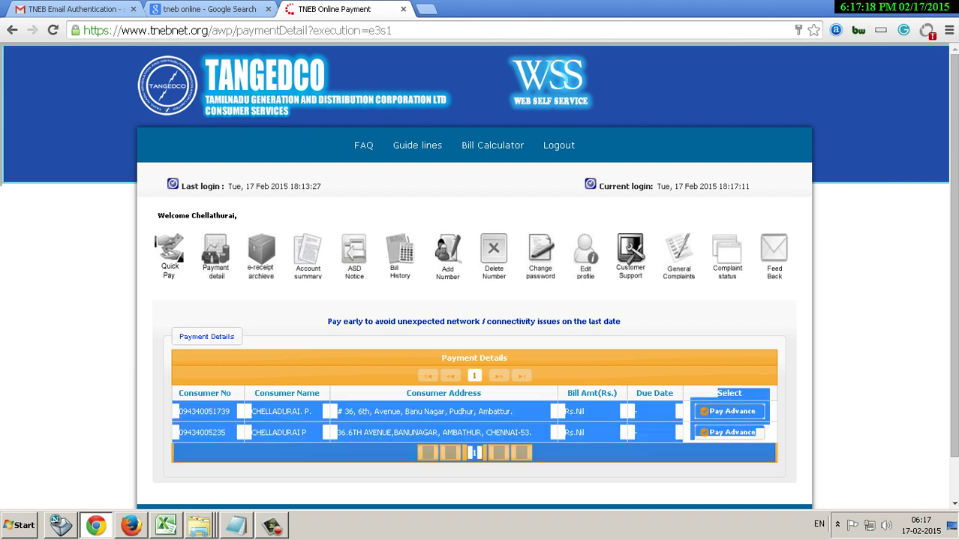
key(alt+Tab)
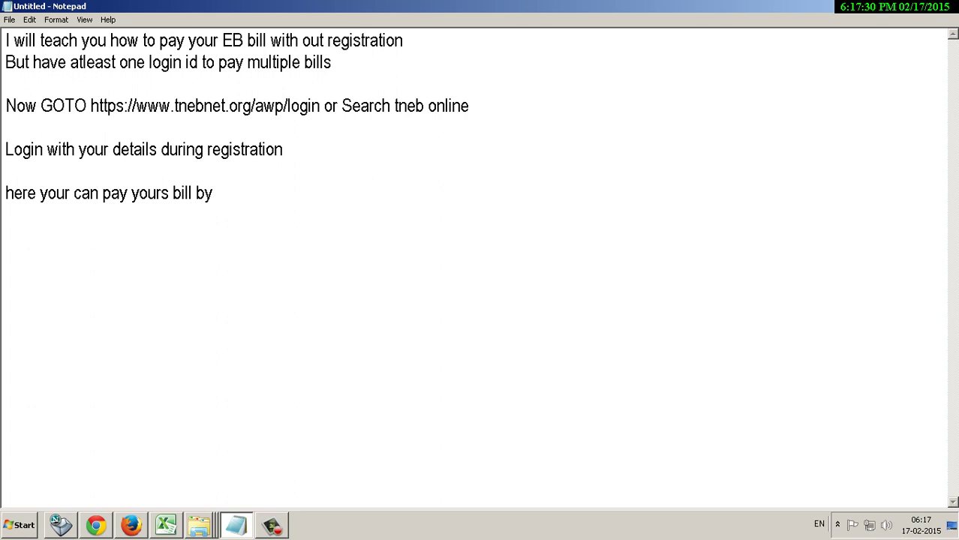
End the note with 'through list of bills displaying there' and add 'to pay others bill GOTO "Quick pay"'.
key(ctrl+shift+Left)
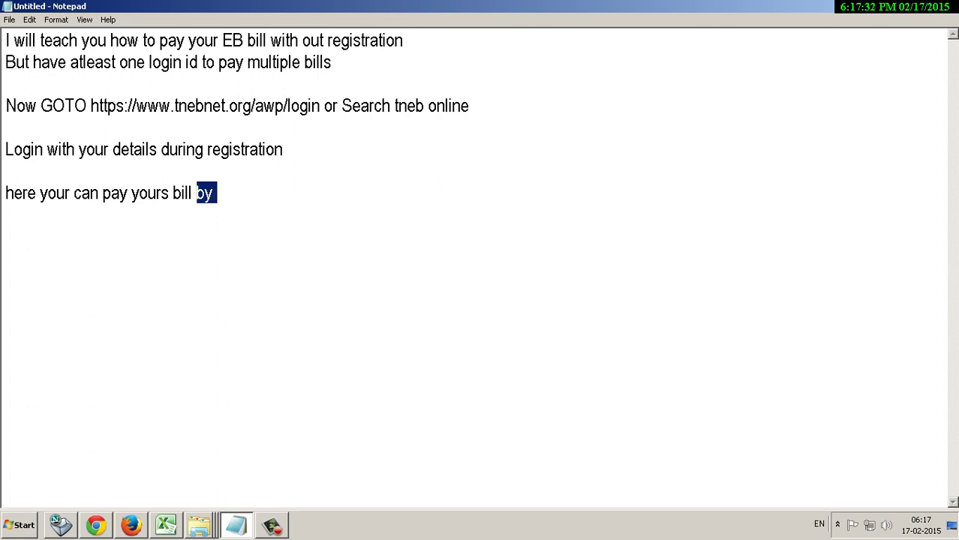
text(through )
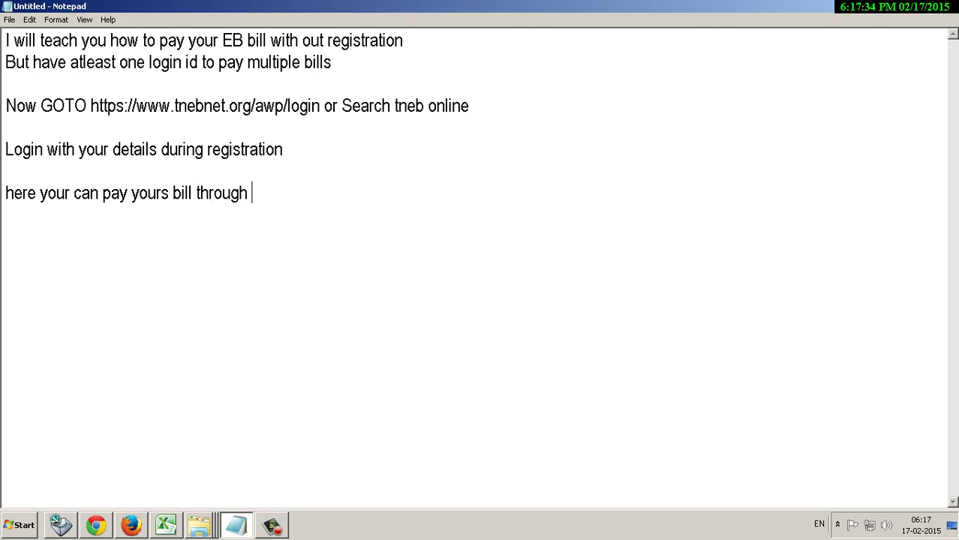
text(list of bil)
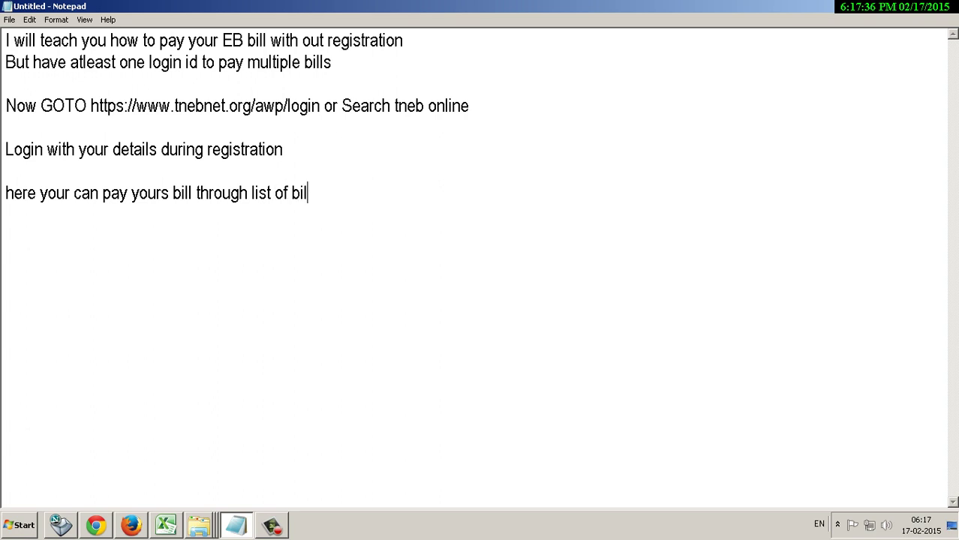
text(ls display)
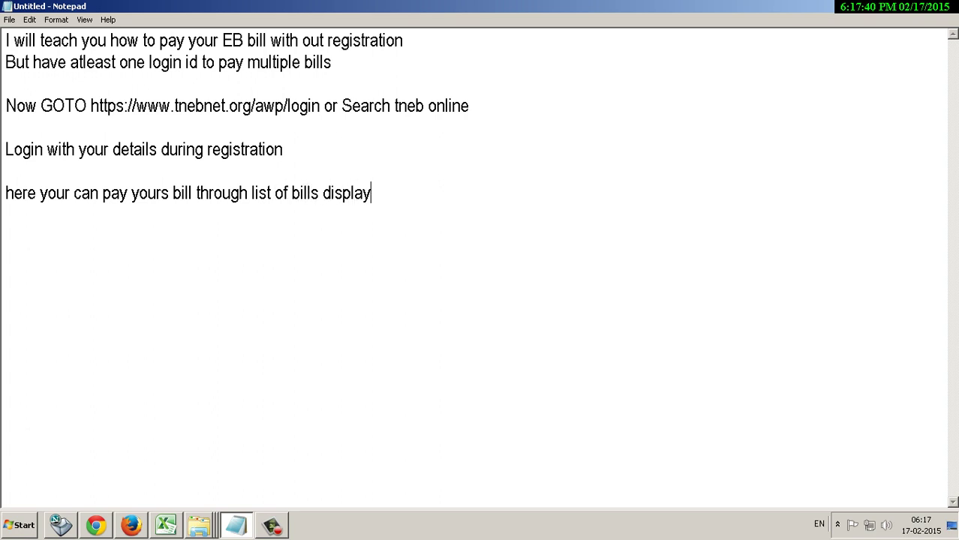
text(ing there)
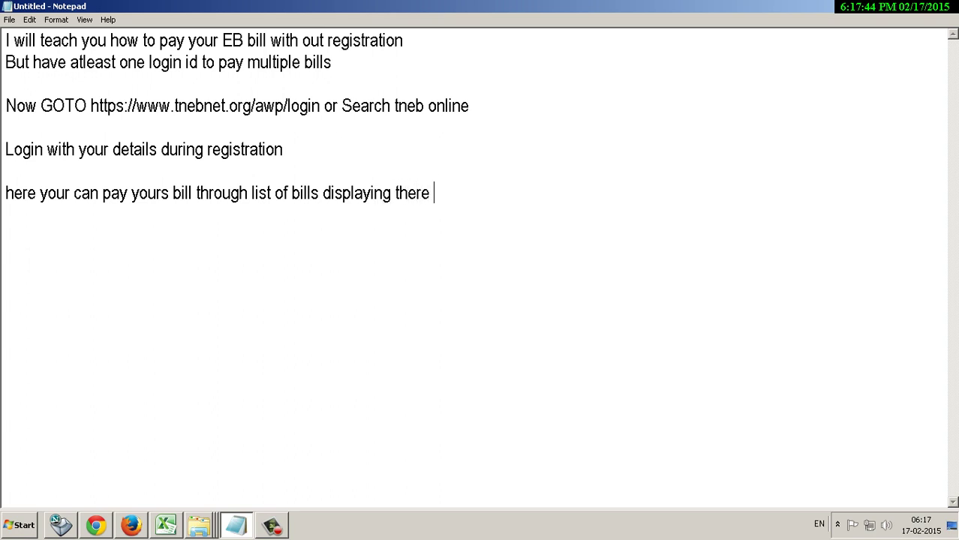
key(Return)
key(Return)
text(to pay others)
key(BackSpace)
text(s )
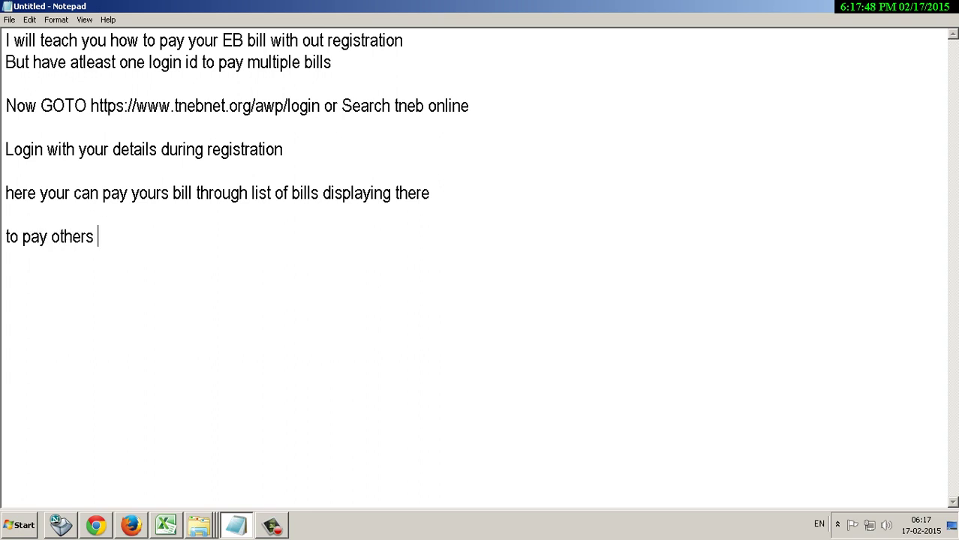
text(bill GO)
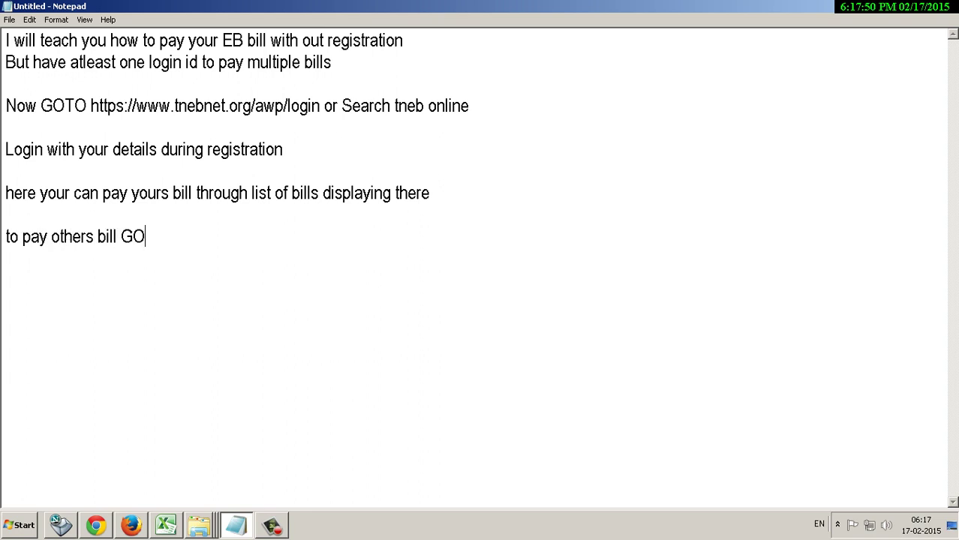
text(TO "Q)
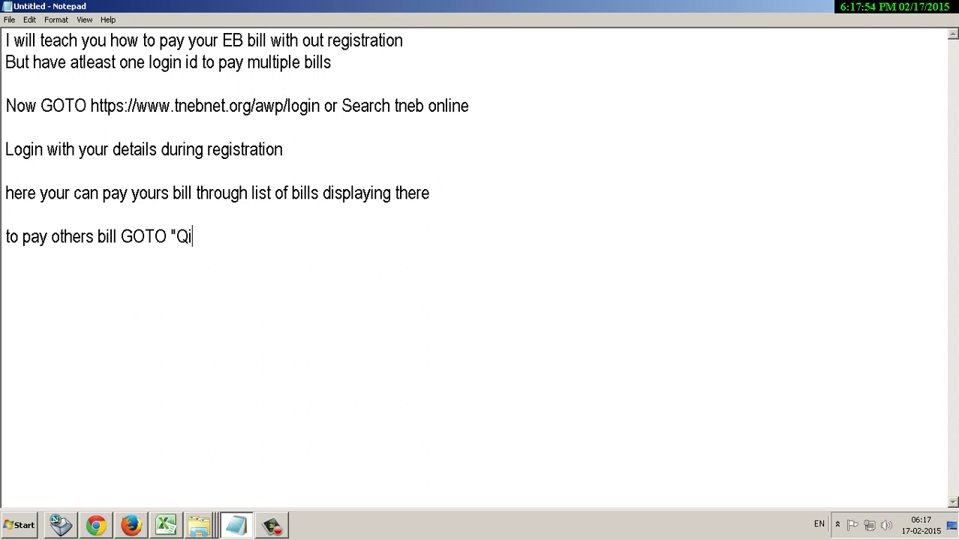
text(uick pay")
key(alt+Tab)
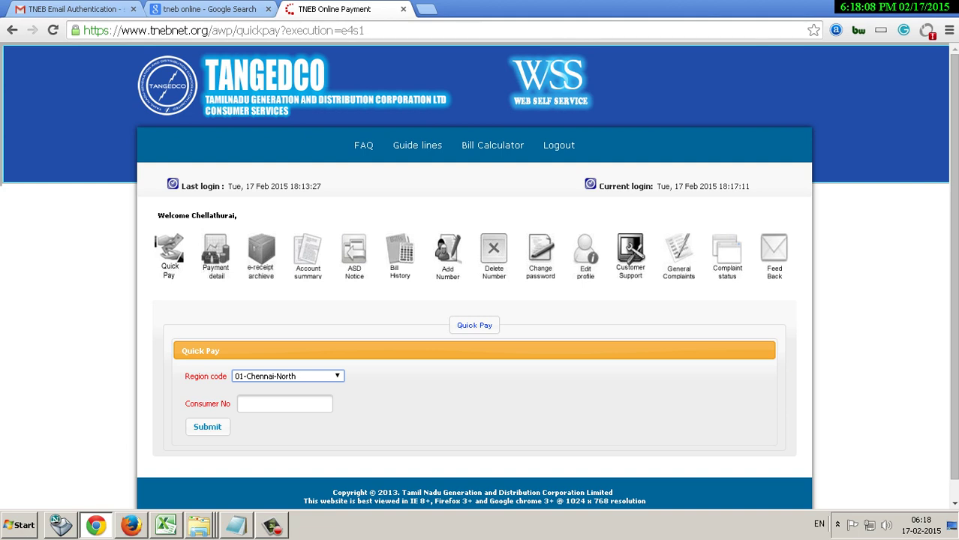
Add the note step 'Select the region code' under the Quick pay line.
key(alt+Tab)
key(Return)
key(Return)
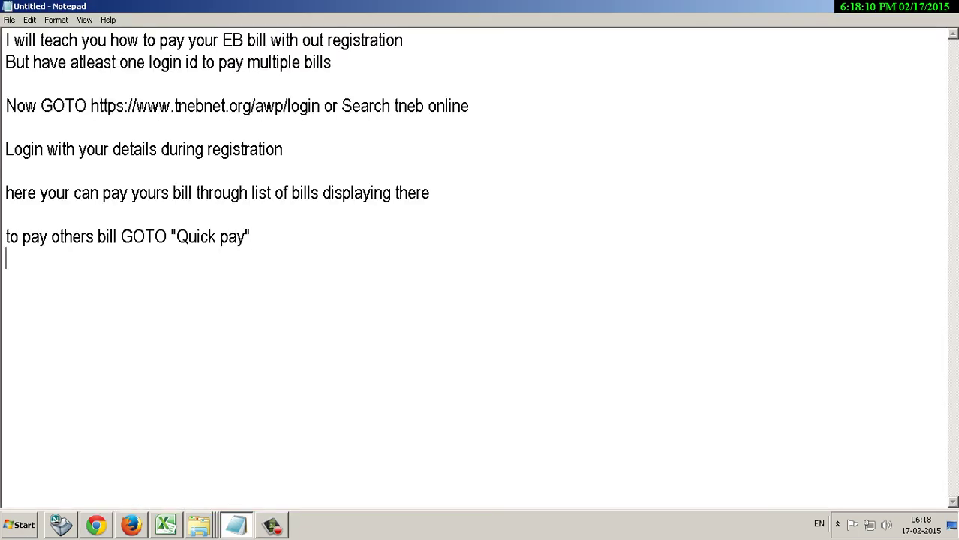
text(Selec)
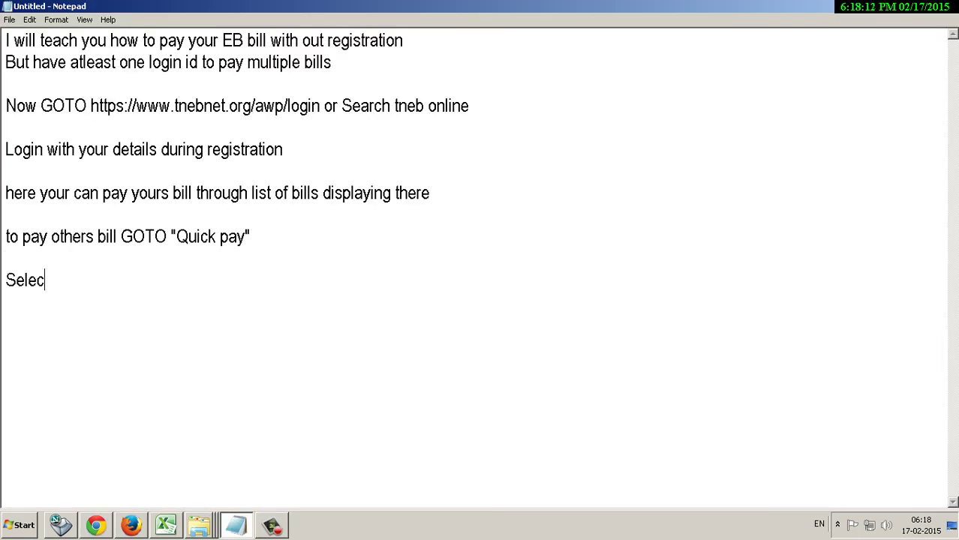
text(t the regi)
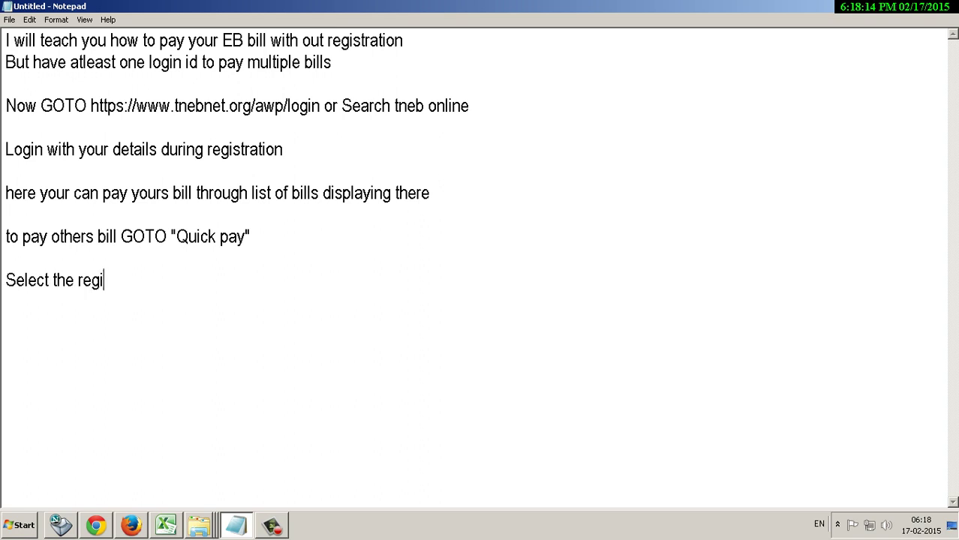
text(on code)
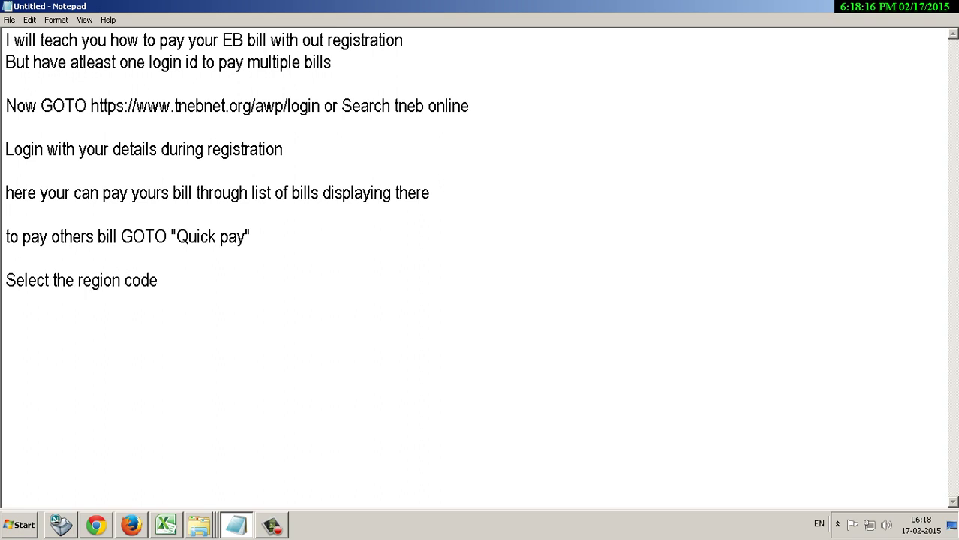
key(alt+Tab)
click(287, 376)
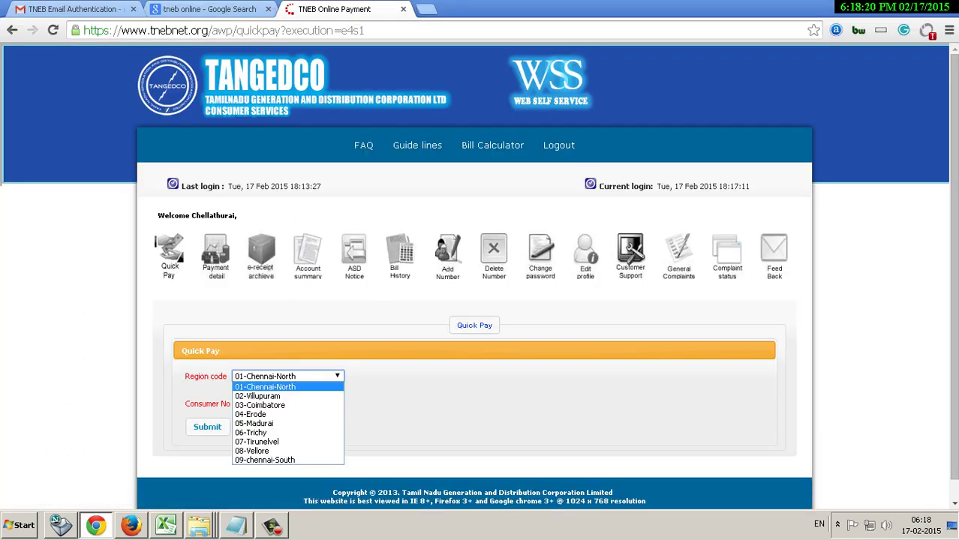
key(Down)
key(Down)
key(Return)
click(286, 404)
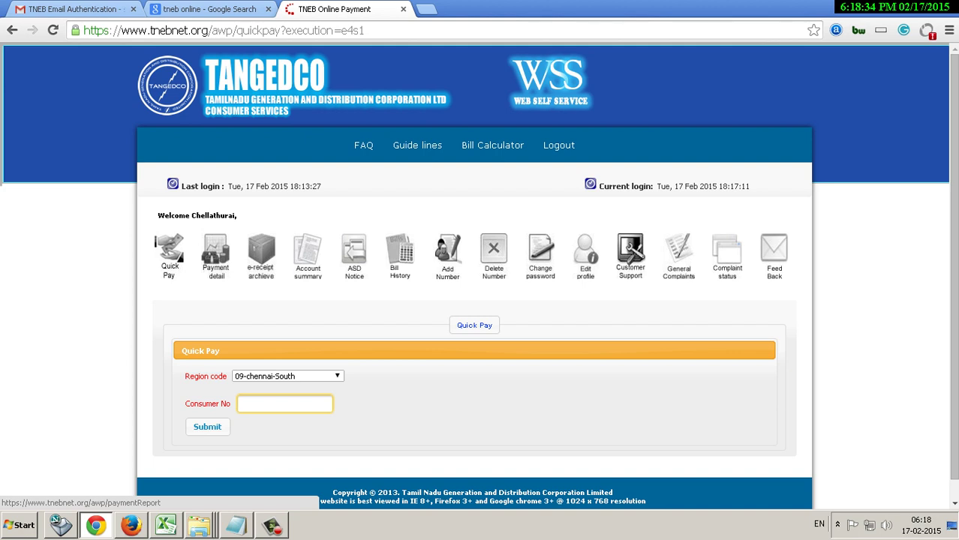
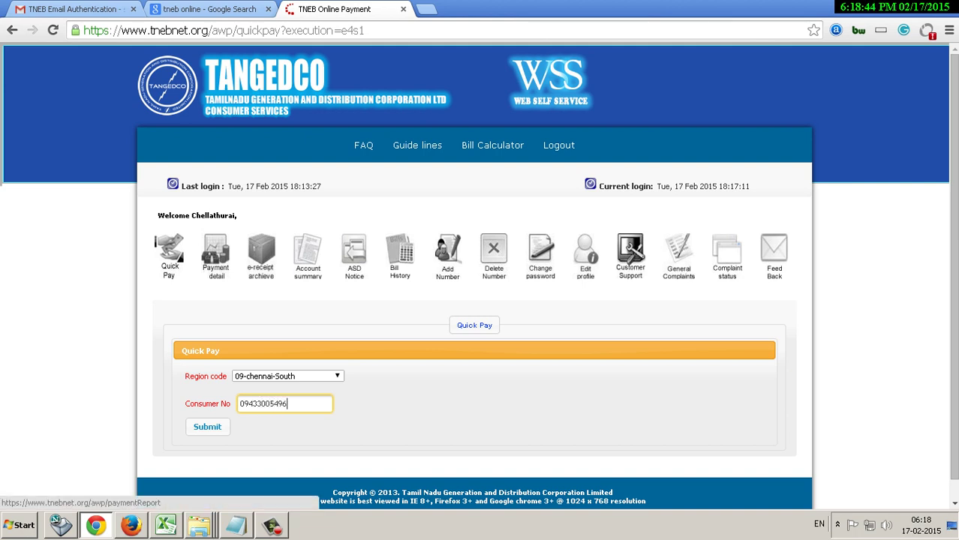
key(Return)
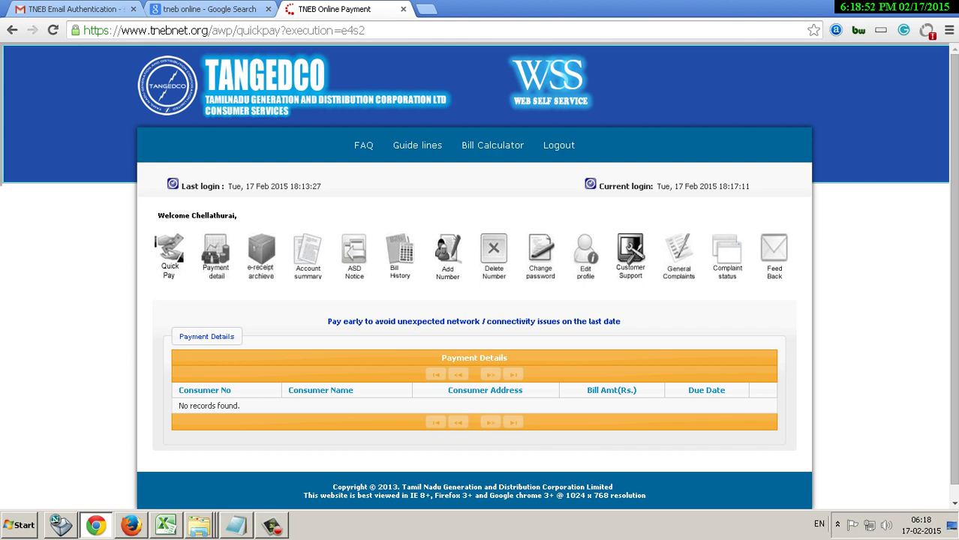
triple_click(190, 406)
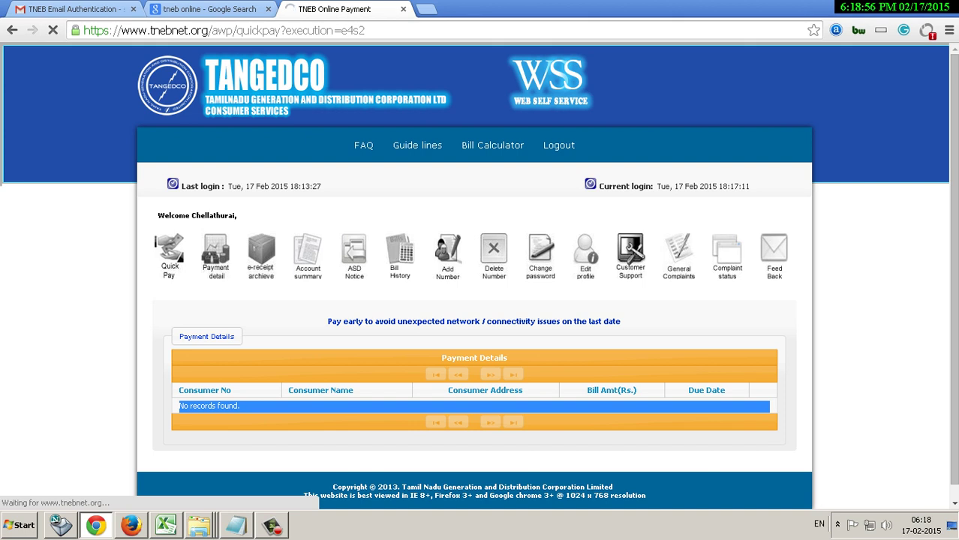
click(284, 404)
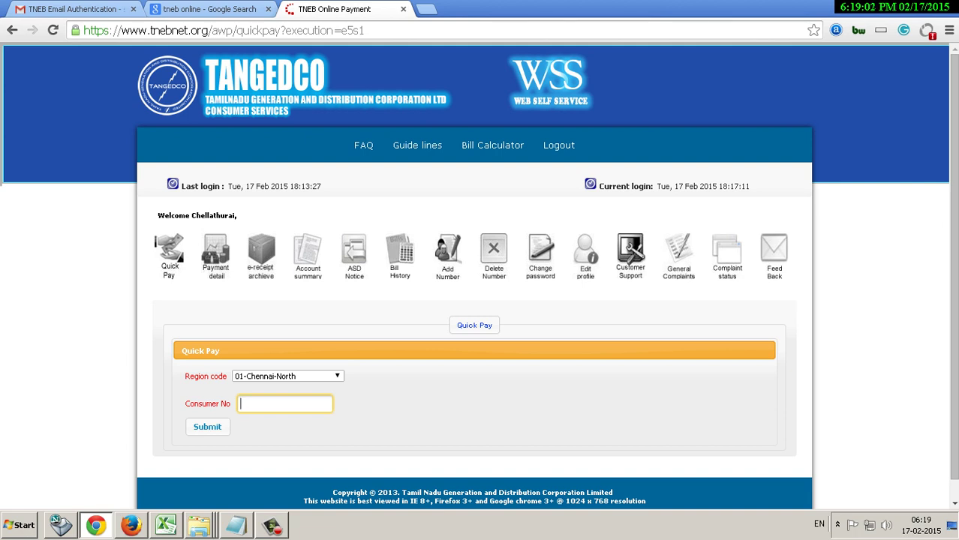
key(Tab)
key(Return)
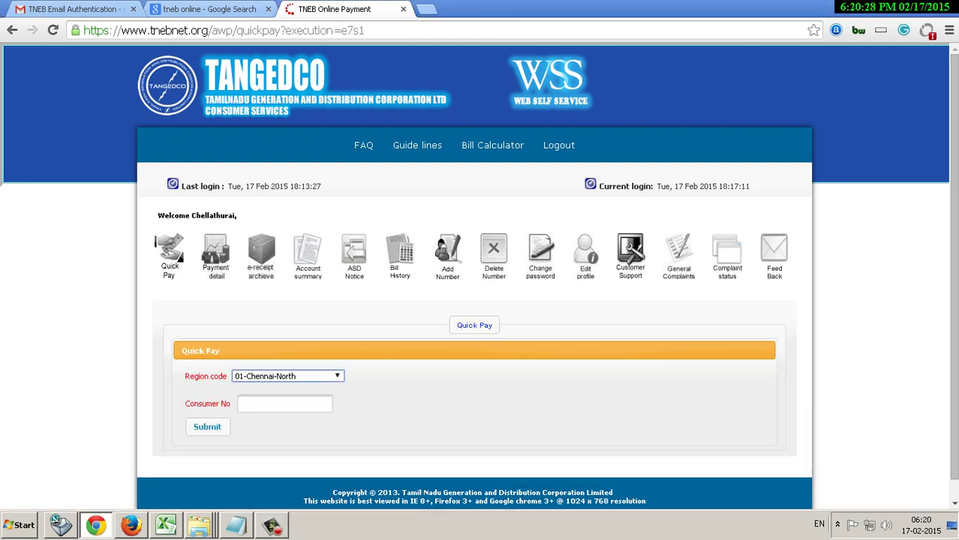
key(alt+Down)
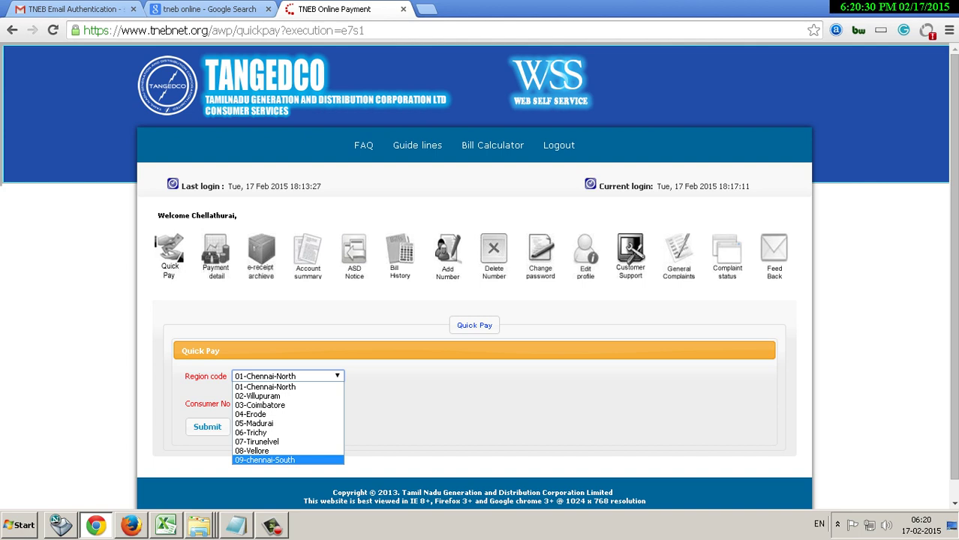
key(Return)
key(Tab)
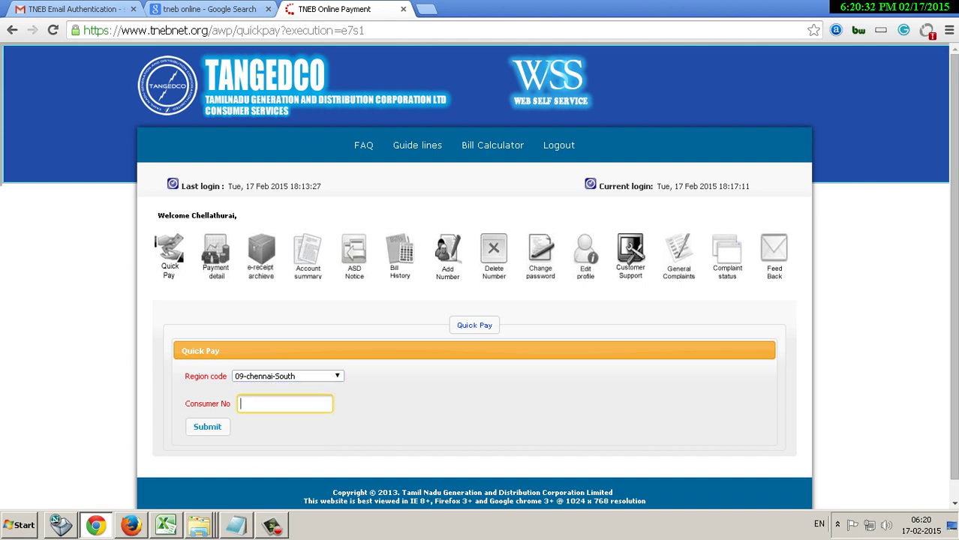
key(Return)
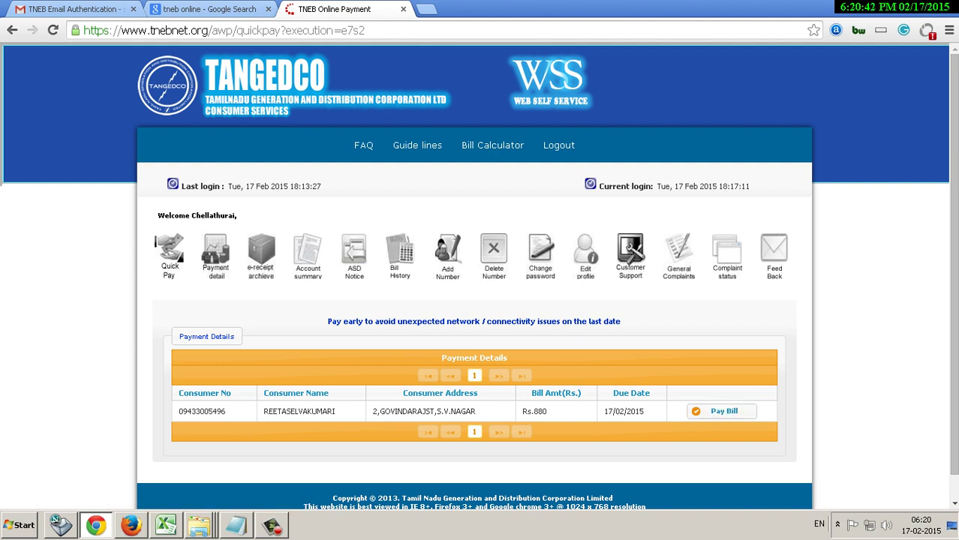
Highlight the bill row from Consumer No to Due Date and start a new note line.
drag(179, 412, 643, 412)
key(alt+Tab)
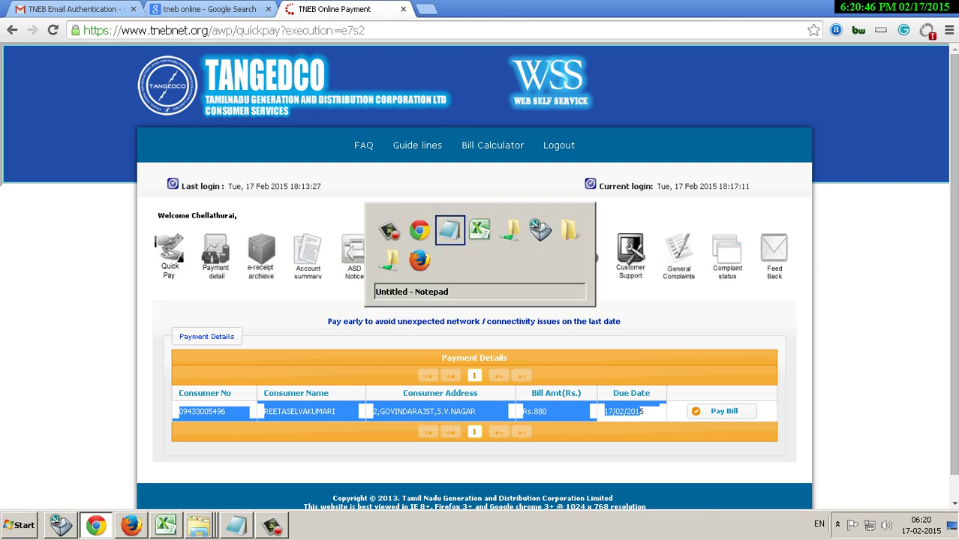
key(Return)
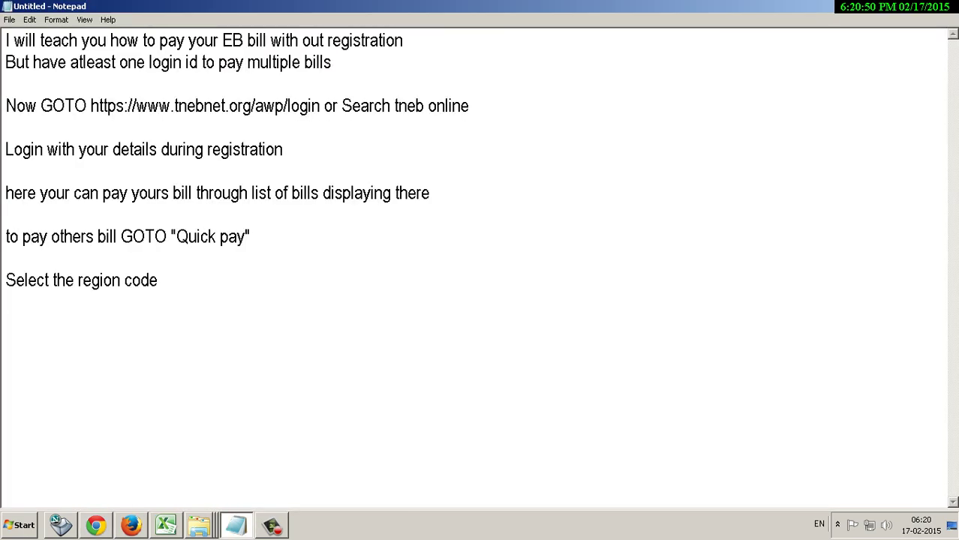
Extend the region note to 'Select the region code and enter consumer no and', fixing the misspelling.
key(BackSpace)
text(and enter )
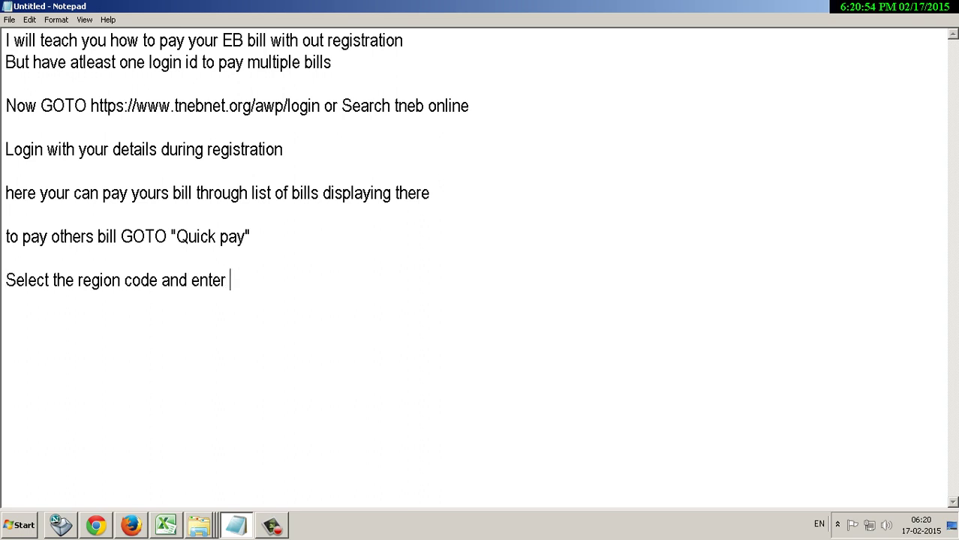
text(cuns)
key(BackSpace)
key(BackSpace)
text(nsumer)
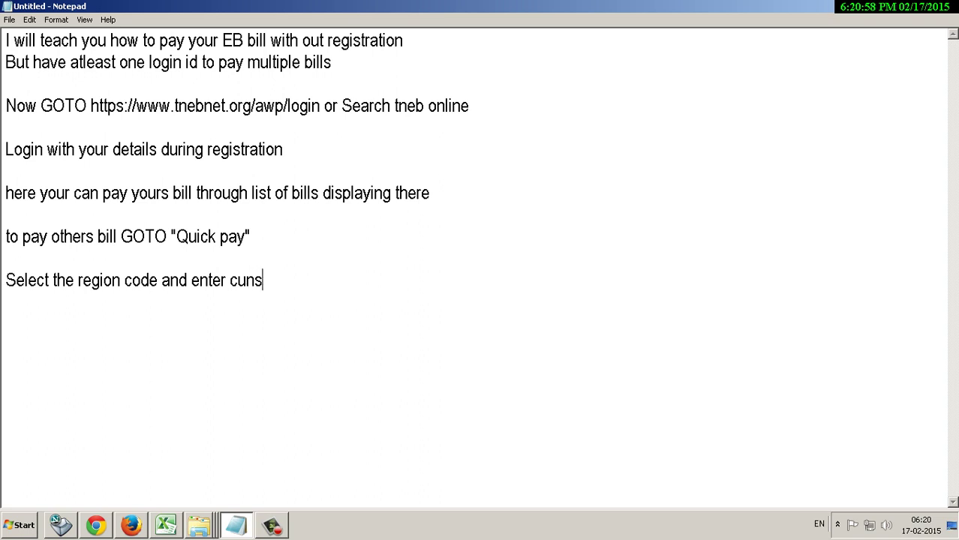
click(237, 280)
key(Delete)
text(o)
click(301, 280)
text(no and)
key(alt+Tab)
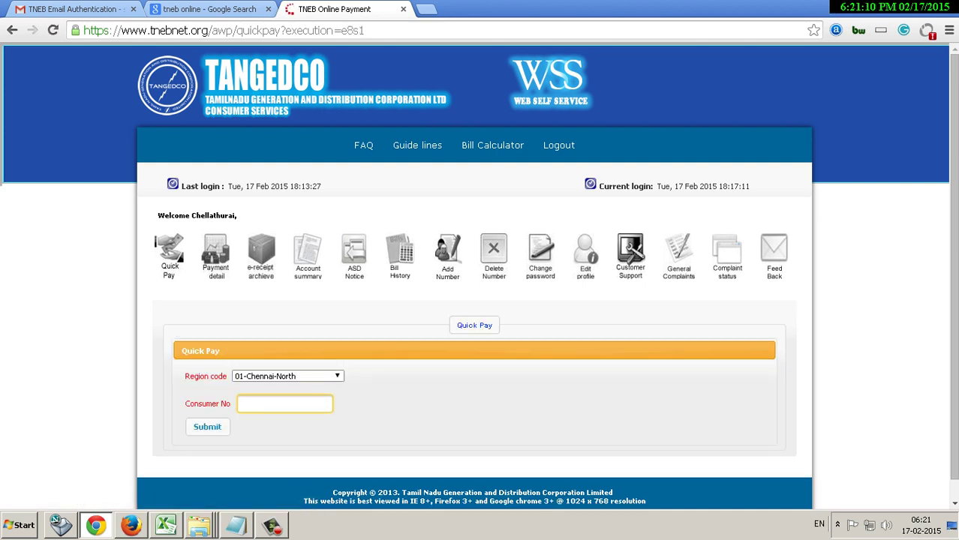
click(287, 376)
key(Return)
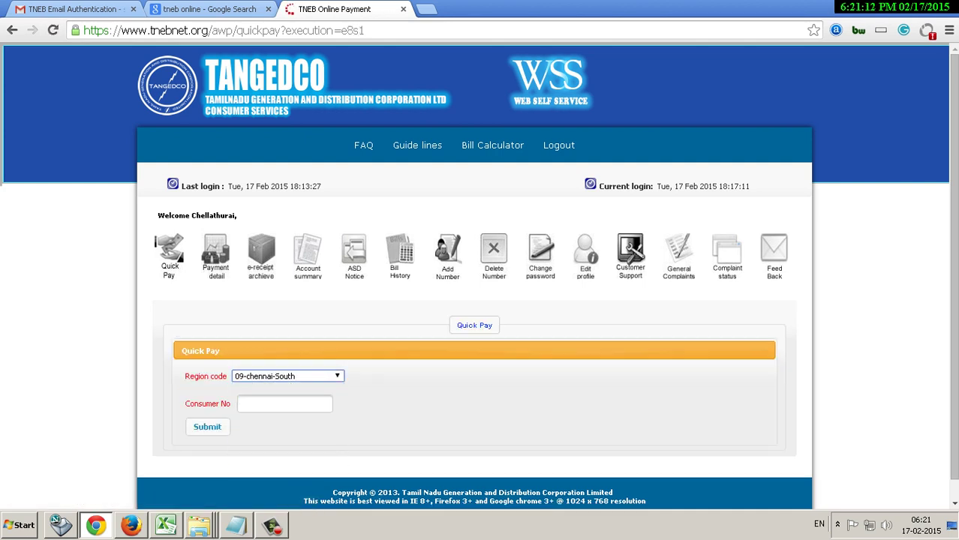
key(Tab)
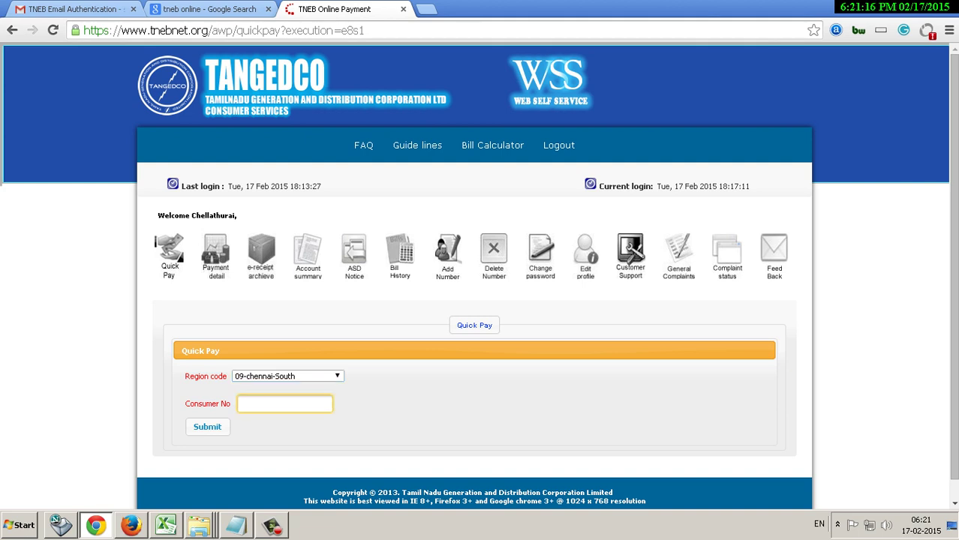
key(Return)
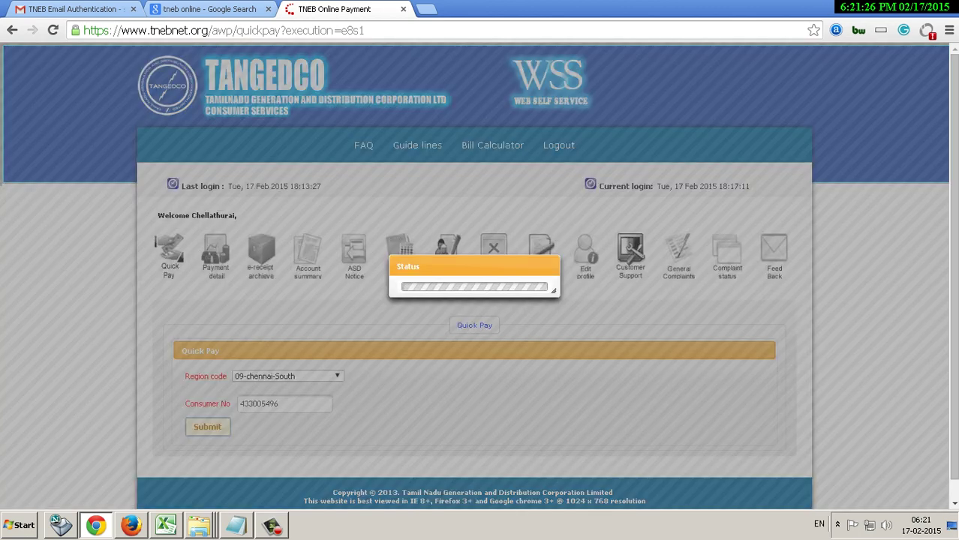
Finish the region note with 'press submit'.
key(alt+Tab)
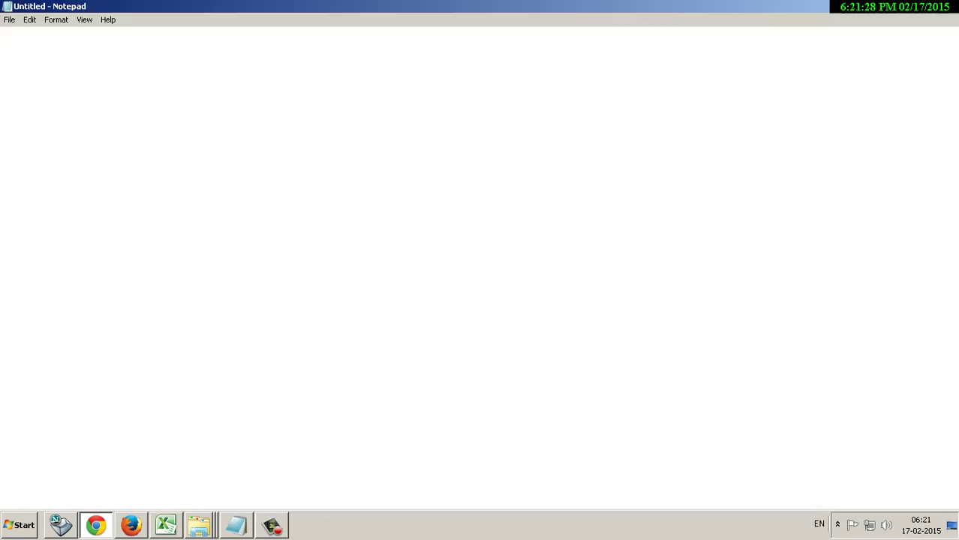
text(press submit)
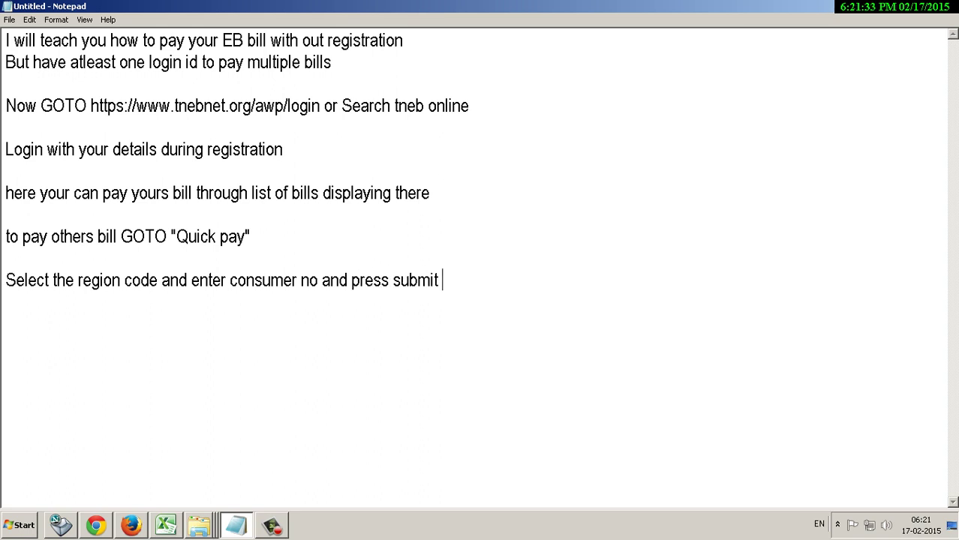
key(alt+Tab)
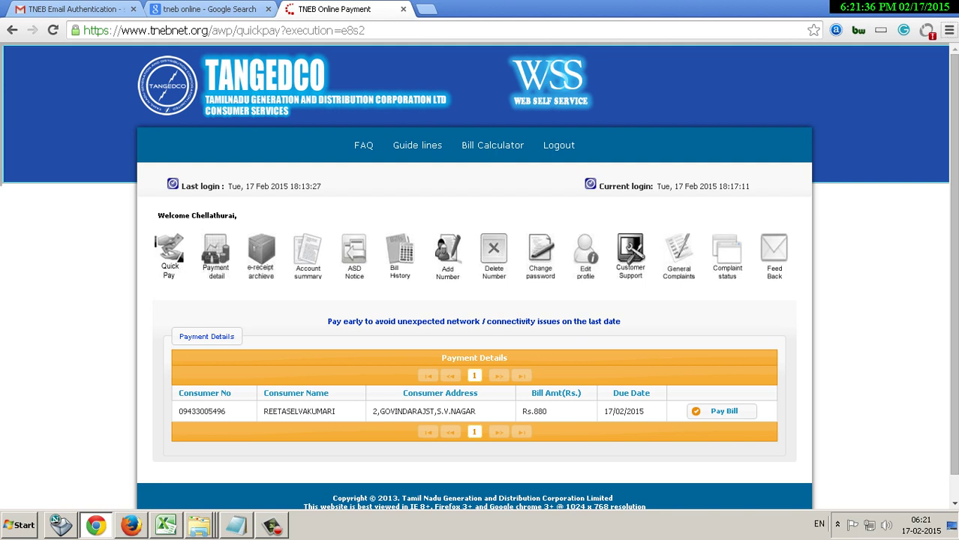
Highlight the bill details and add the note 'verify the details displayed there'.
drag(182, 392, 750, 417)
key(alt+Tab)
key(Return)
key(Return)
text(veri)
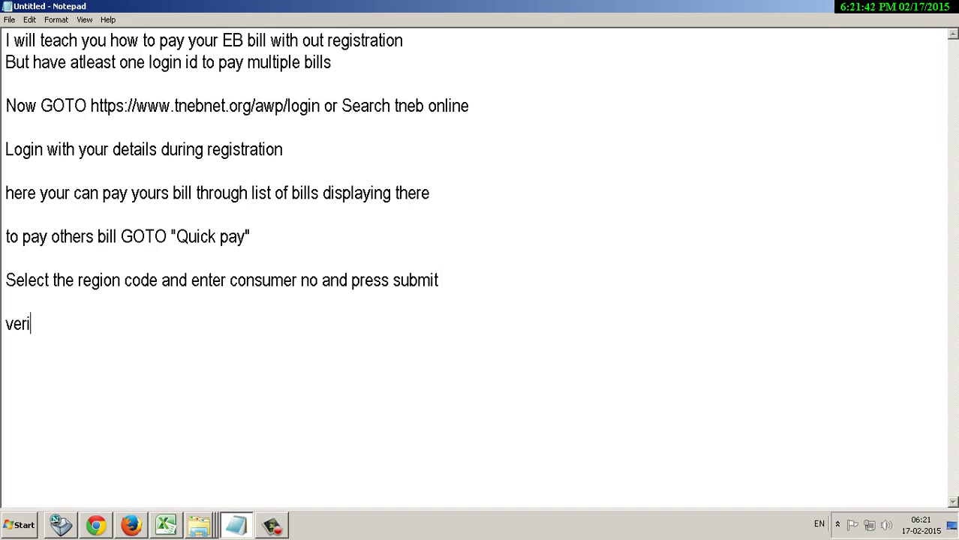
text(fy the deta)
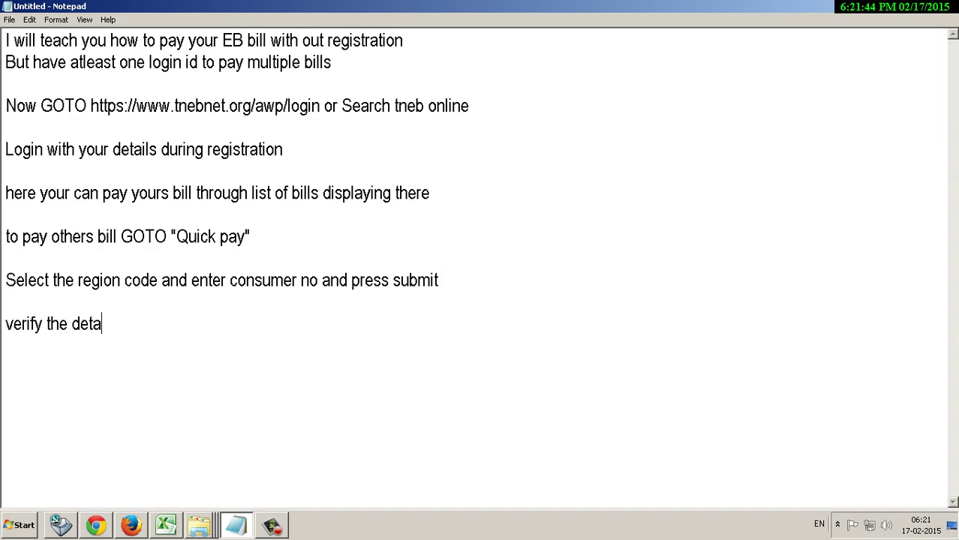
text(ils displayed t)
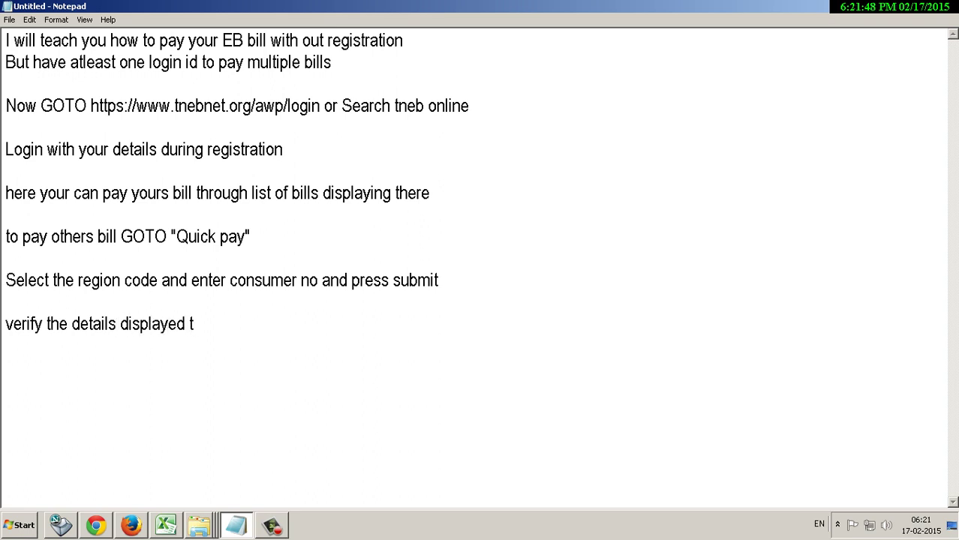
text(here)
Back on the Rs.880 bill page, highlight the bill row from Consumer No to Due Date.
key(alt+Tab)
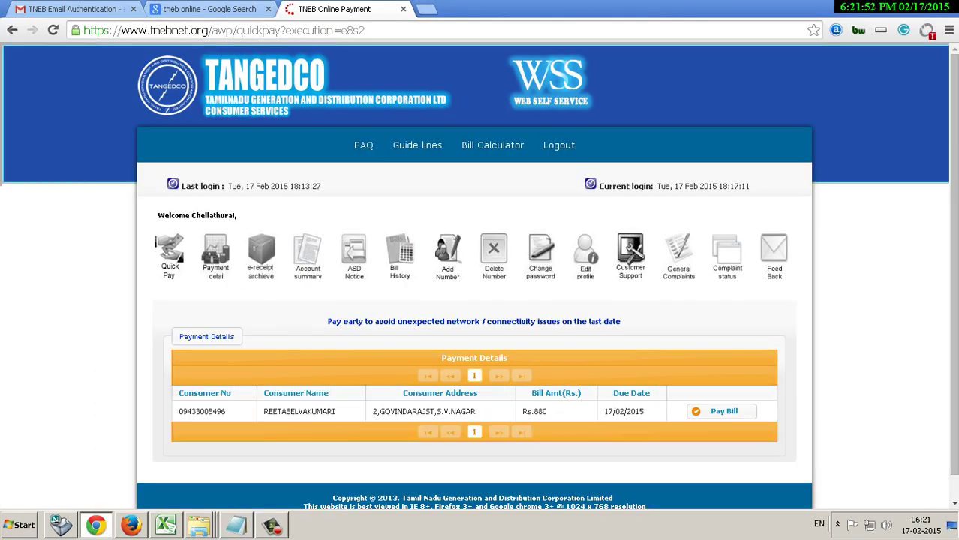
drag(179, 411, 642, 412)
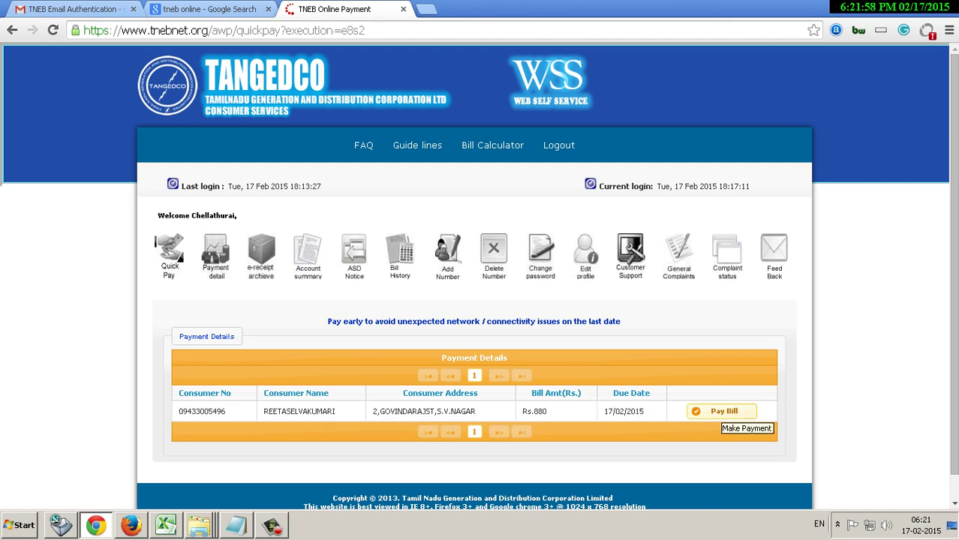
Start paying the Rs.880 bill and scroll through the Quick Pay page.
click(722, 414)
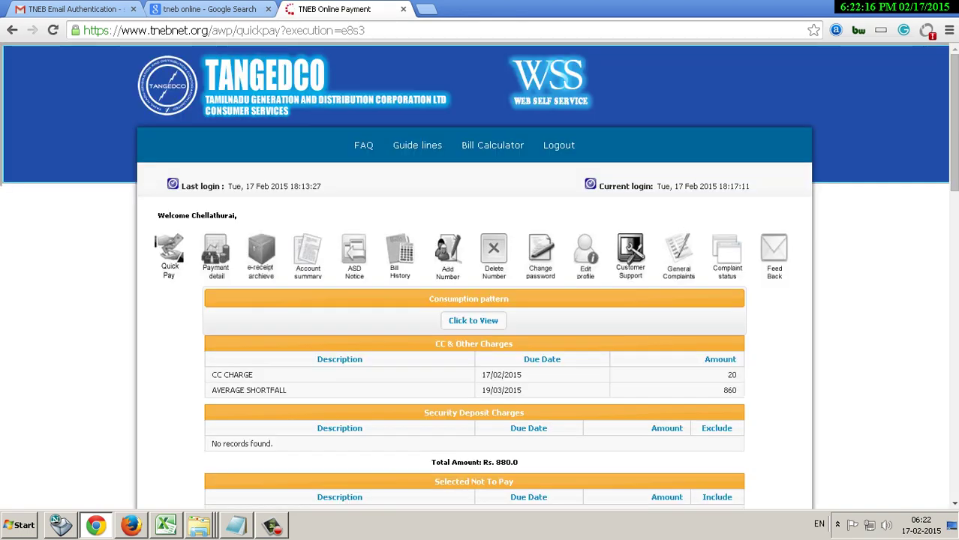
scroll(480, 300, down, 10)
scroll(481, 300, down, 1)
scroll(480, 300, up, 4)
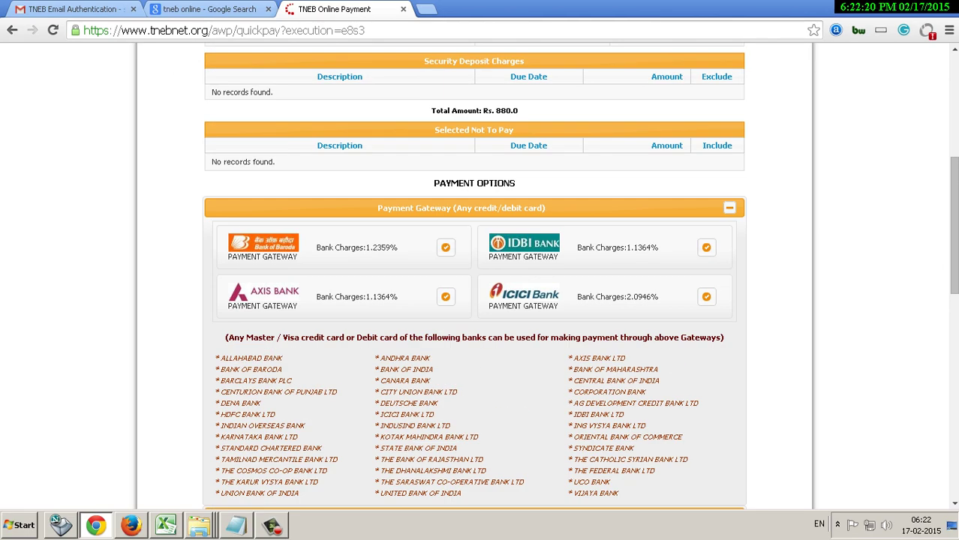
Highlight the Payment Options heading, then start a new line in the Notepad notes.
drag(433, 183, 546, 208)
key(alt+Tab)
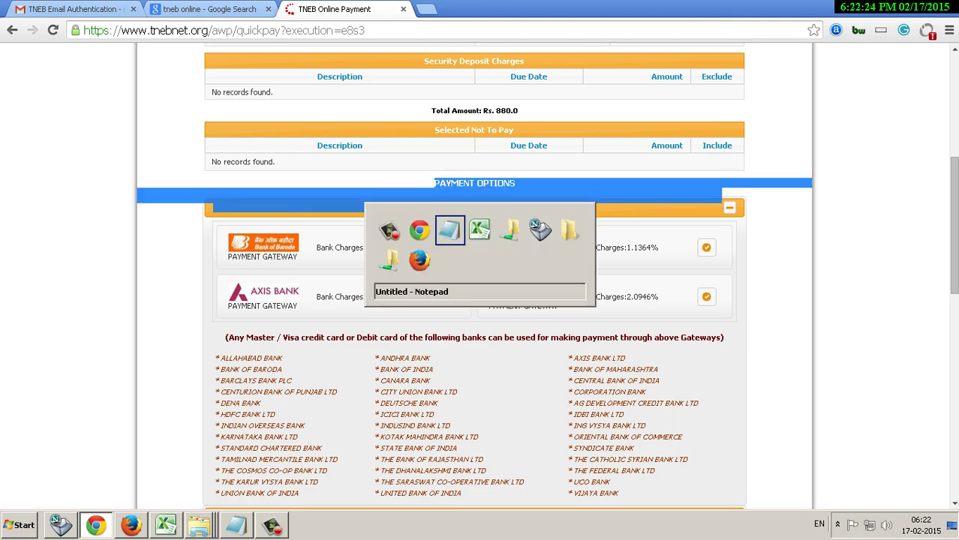
key(Return)
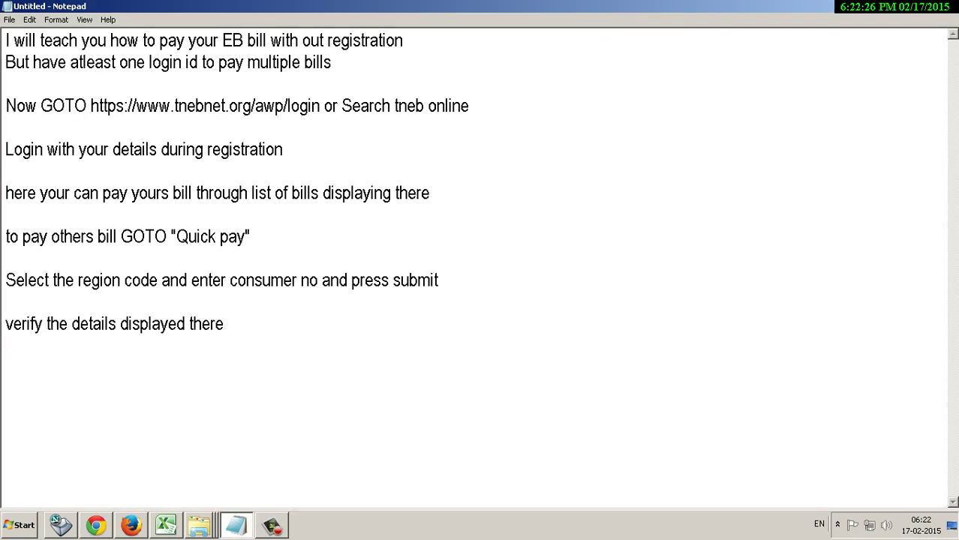
Write the note 'For credit card here are the charges' in Notepad.
text(For)
key(alt+Tab)
key(alt+Tab)
text(credit card )
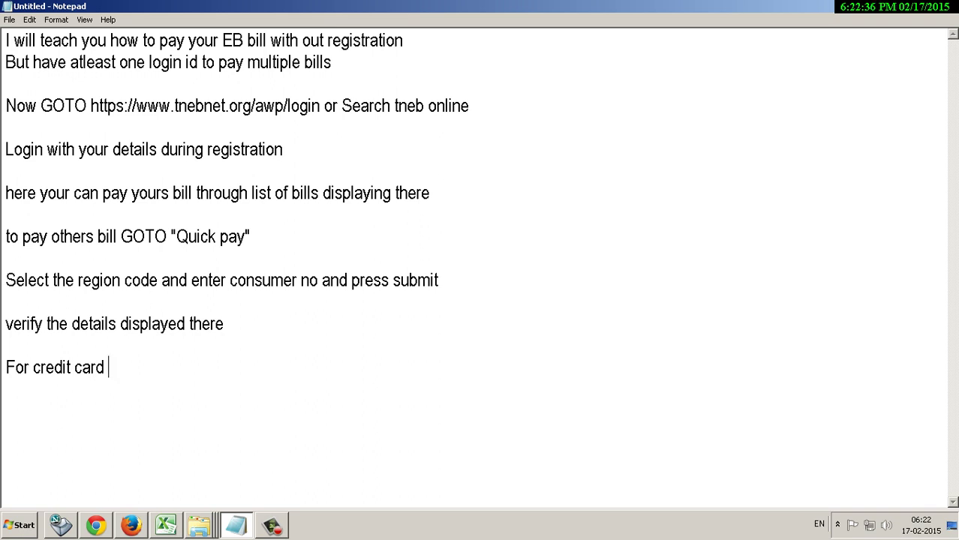
text(here are the c)
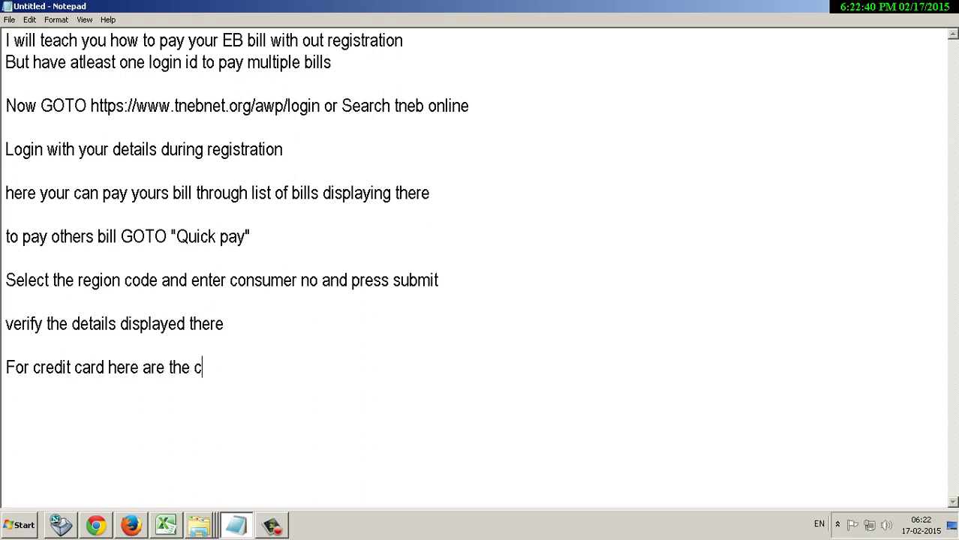
text(harges)
Highlight the gateway bank charges for all four banks and scroll to Net Banking.
key(alt+Tab)
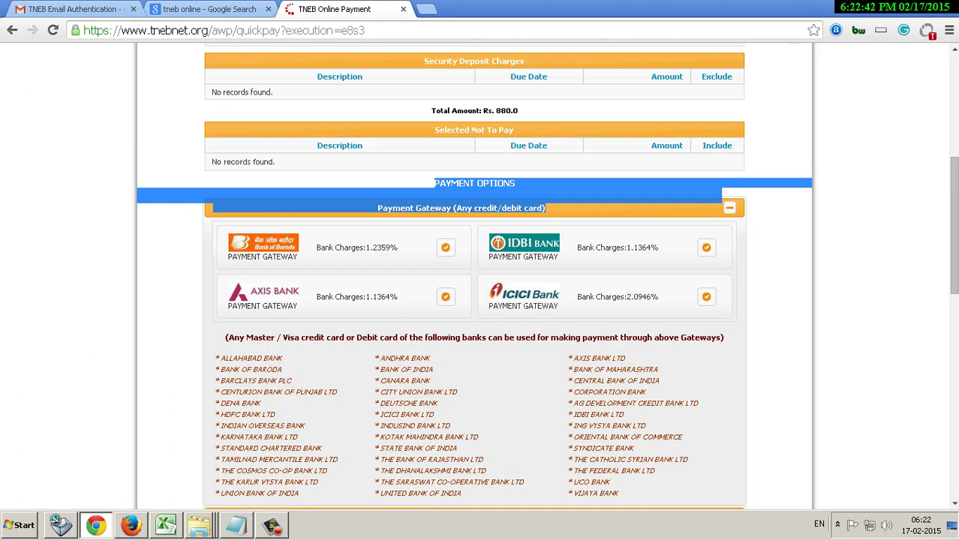
drag(377, 207, 719, 308)
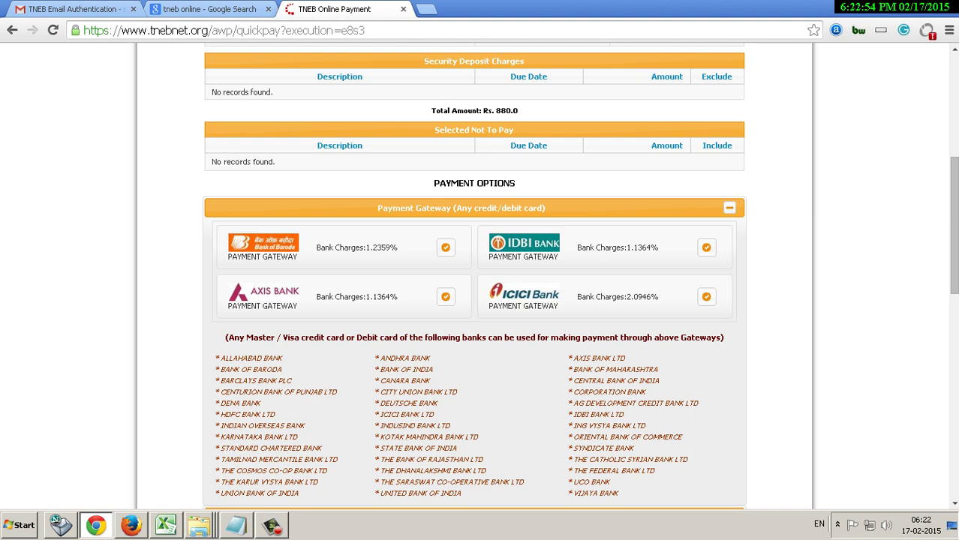
drag(380, 208, 725, 339)
scroll(474, 278, down, 5)
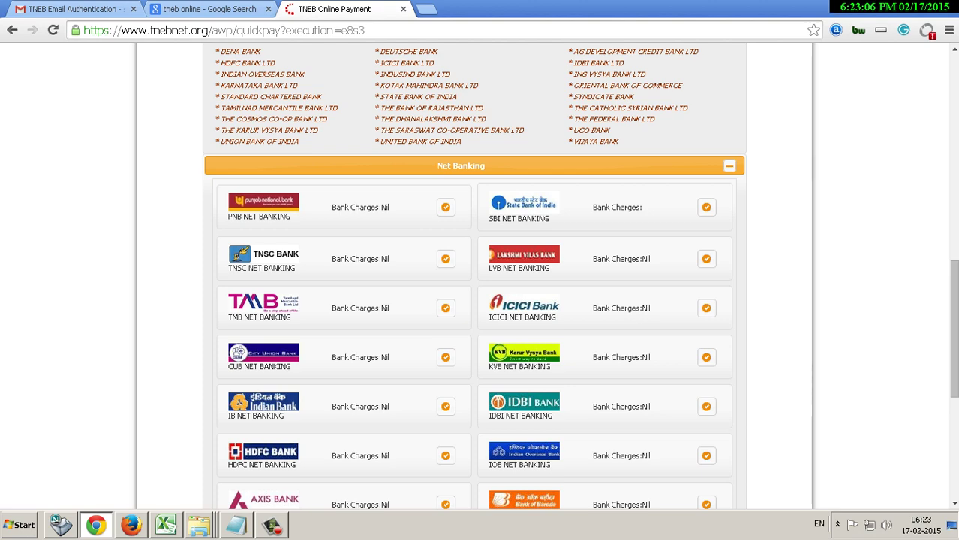
Add the note 'for net banking its free!!!' on a new line.
key(alt+Tab)
key(Return)
text(for net banking its free!!!)
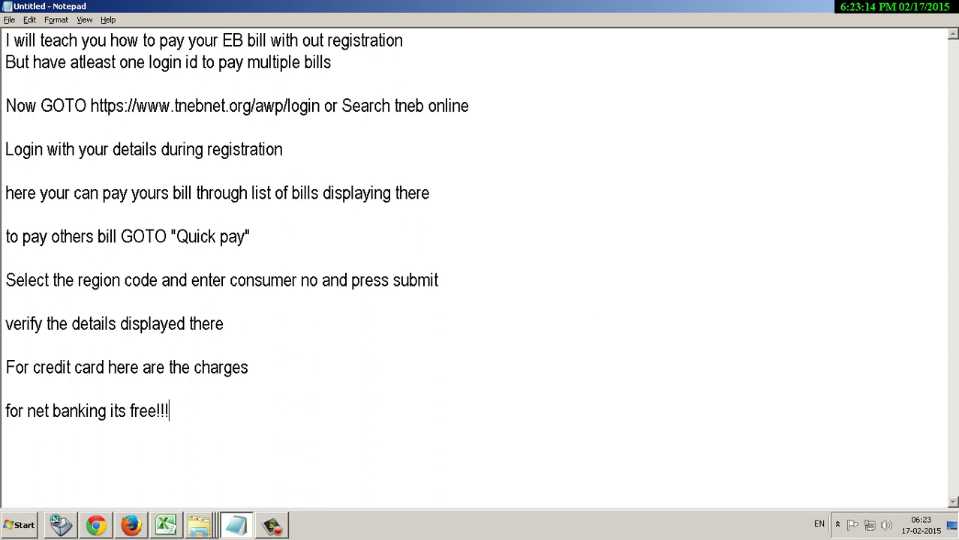
Scroll through the TNEB Net Banking bank list on the payment page.
key(alt+Tab)
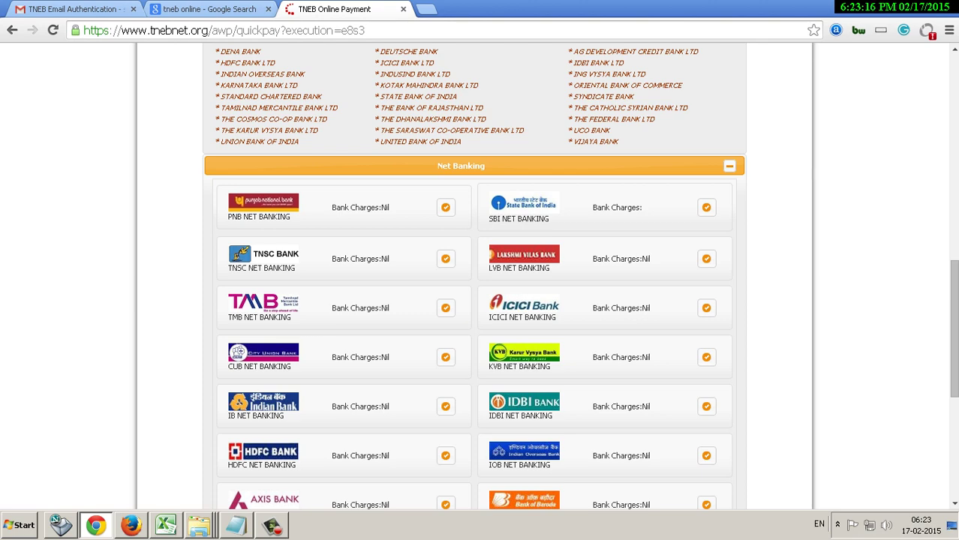
scroll(472, 278, down, 2)
scroll(472, 278, down, 1)
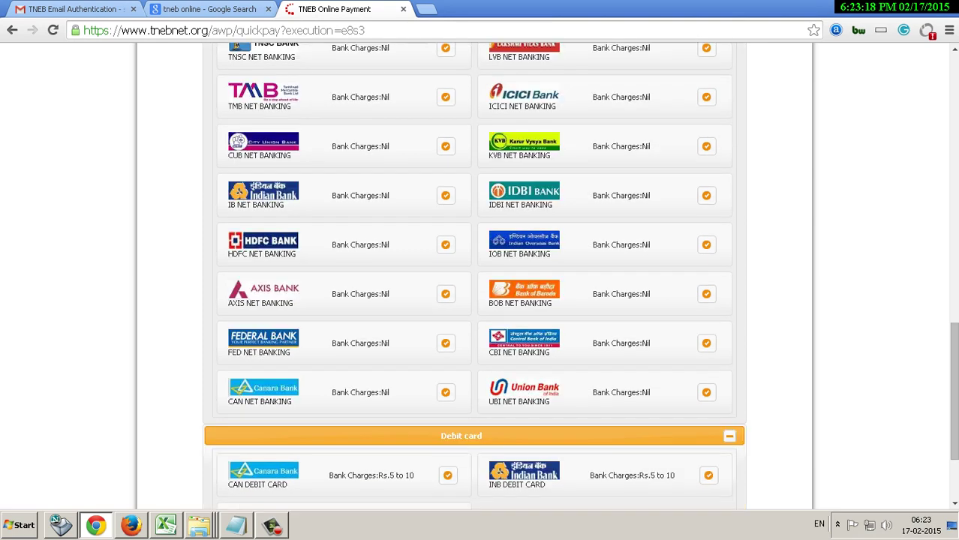
scroll(473, 278, up, 5)
scroll(473, 277, down, 2)
Add the note 'now choose the bank you have your netbanking' on a new line.
key(alt+Tab)
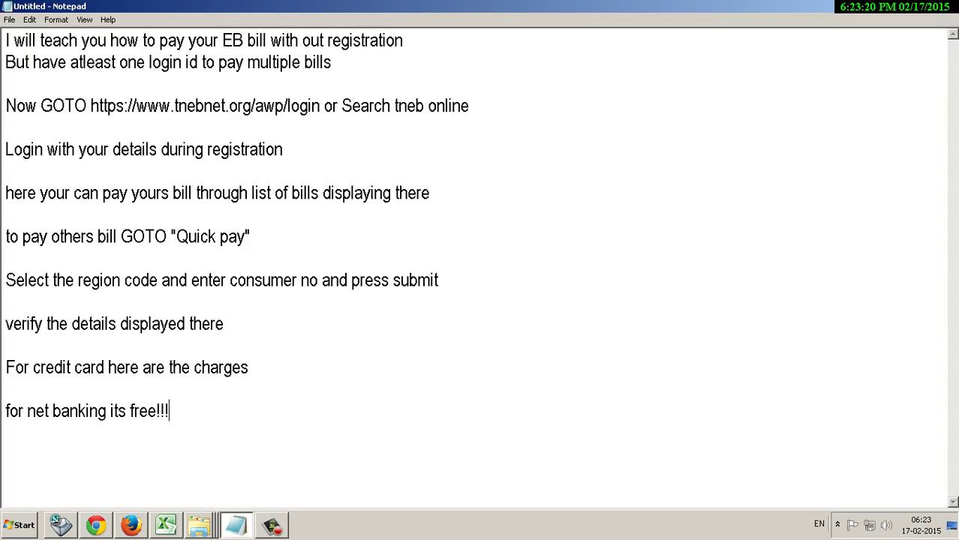
key(Return)
key(Return)
text(now )
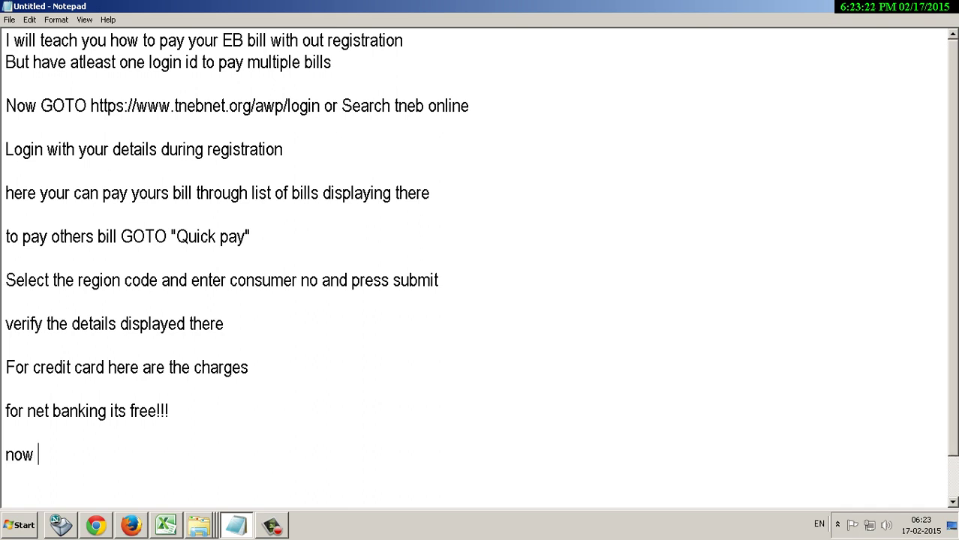
text(choose the)
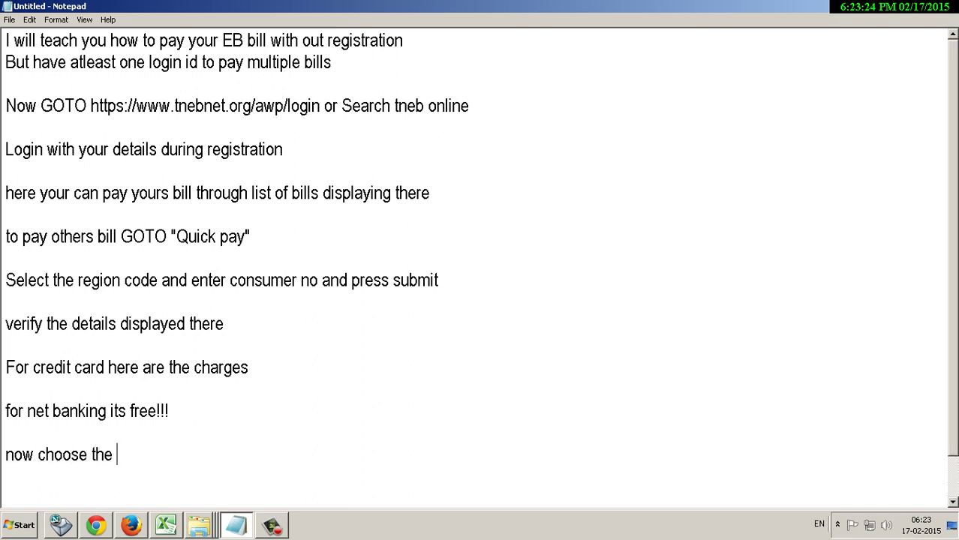
text( bank you)
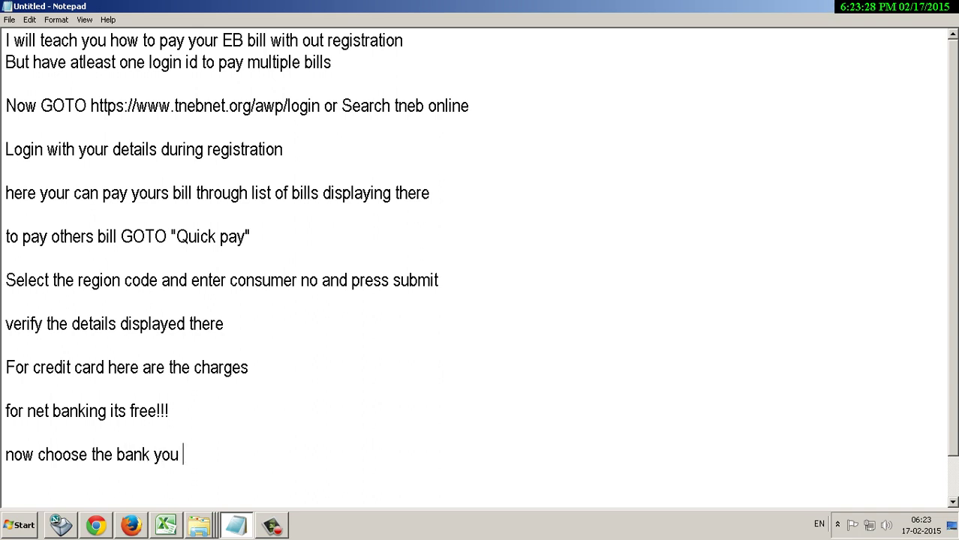
text( t)
key(BackSpace)
text(have your netba)
key(BackSpace)
text(banking)
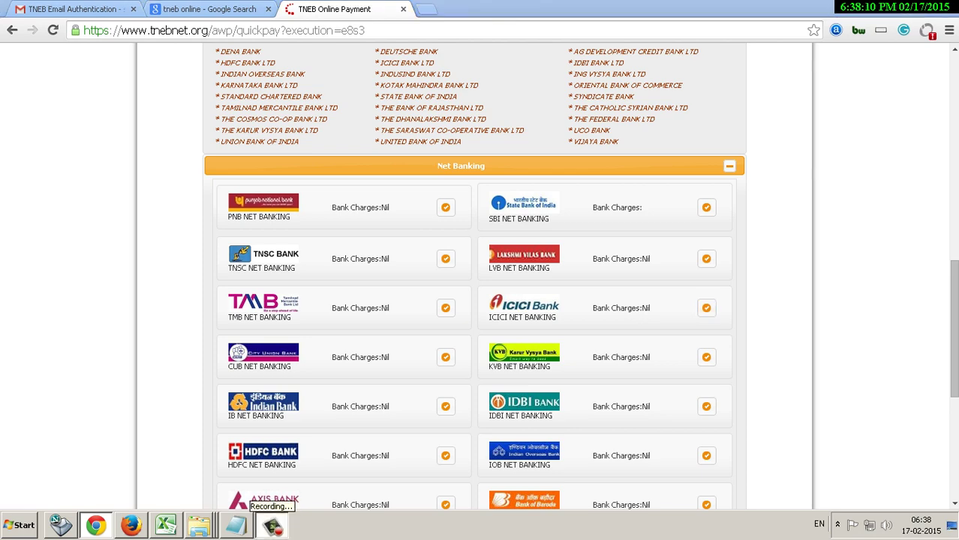
Select ICICI NET BANKING, accept 'I have read the above terms & conditions', and Confirm Pay.
click(272, 525)
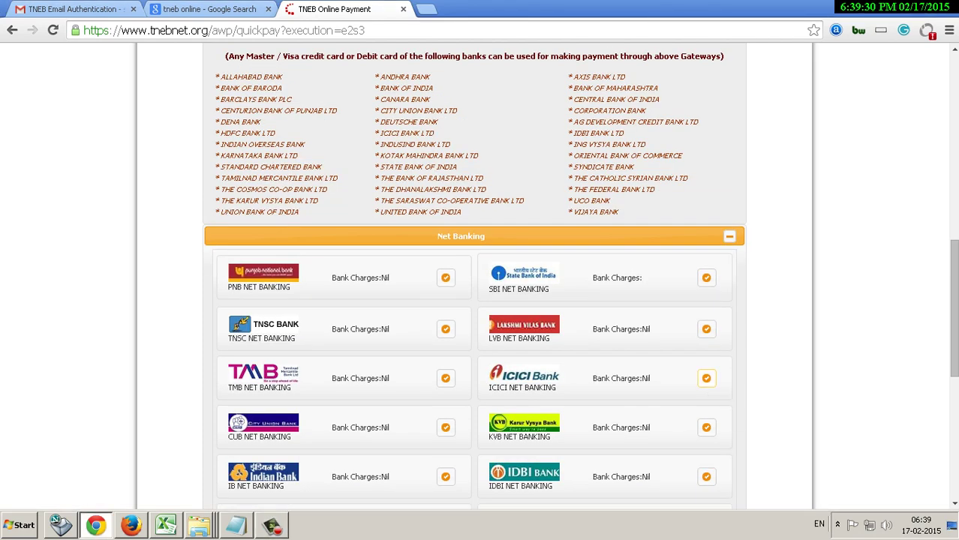
click(707, 379)
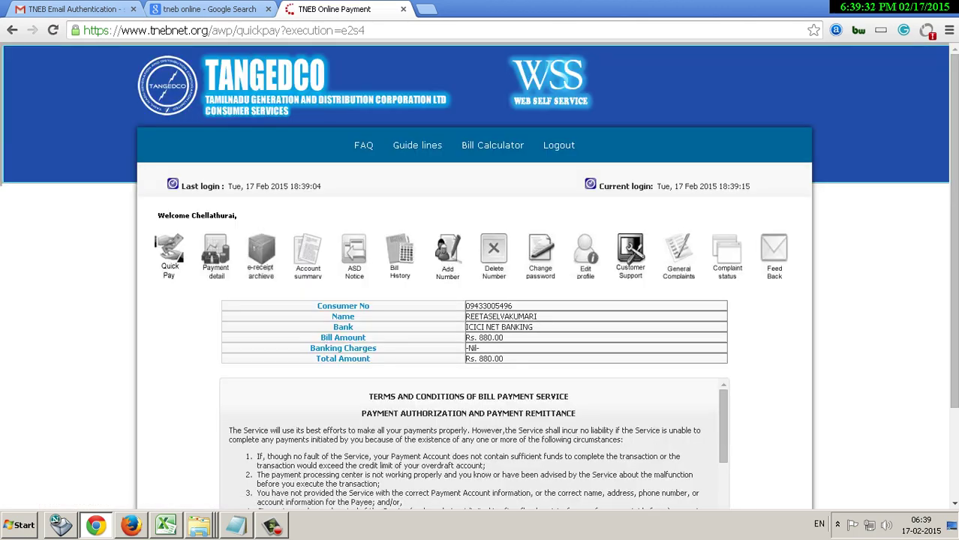
scroll(707, 379, down, 3)
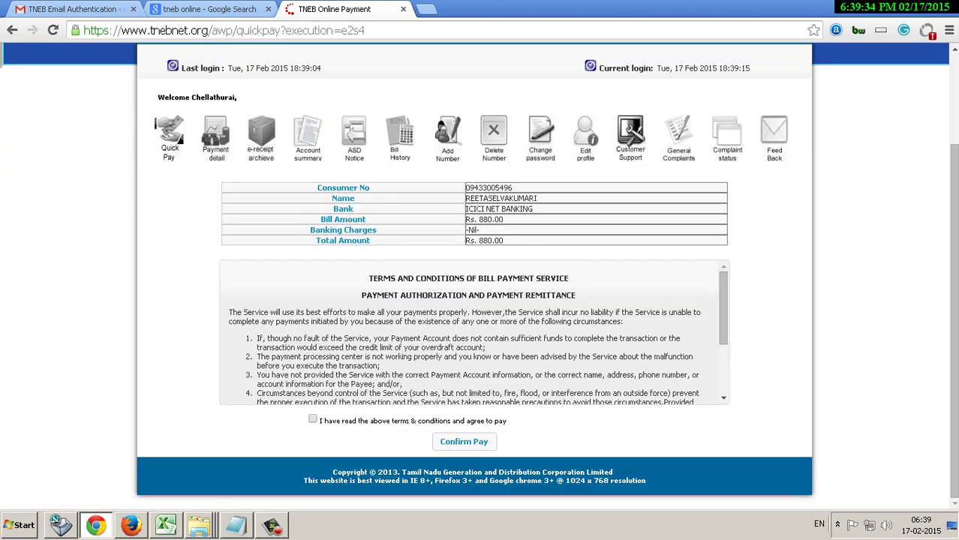
click(313, 420)
click(463, 442)
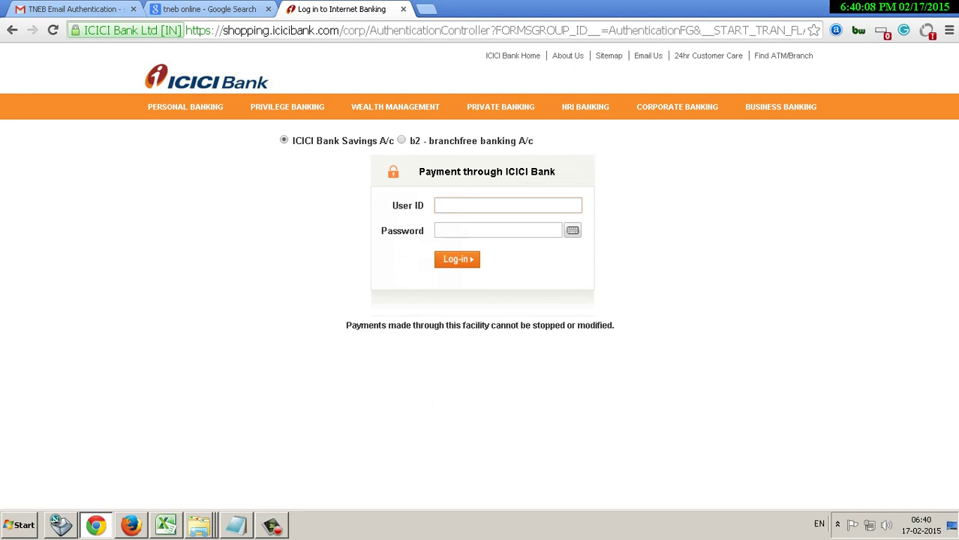
Log in to ICICI net banking with the account's user ID and password.
text(nisha92)
key(Tab)
text(••••••)
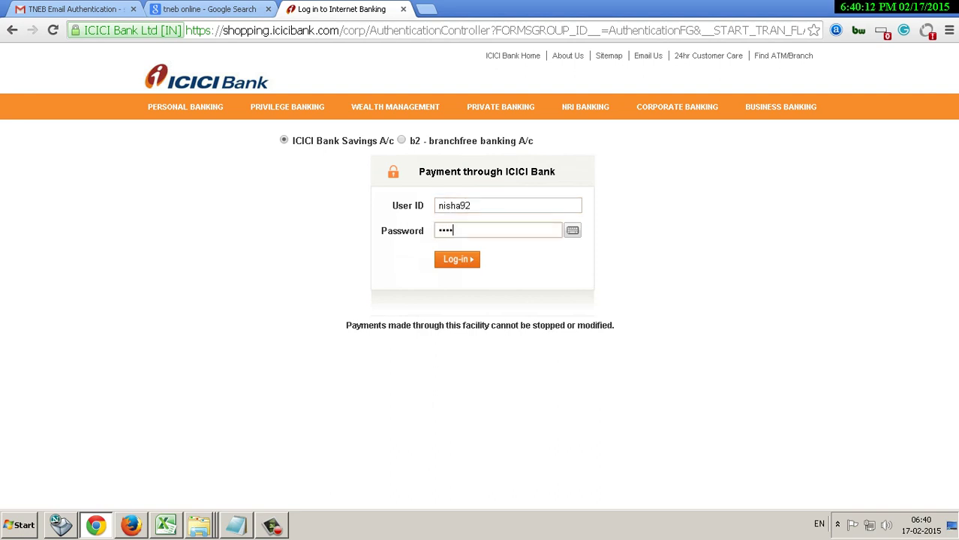
text(•)
key(Return)
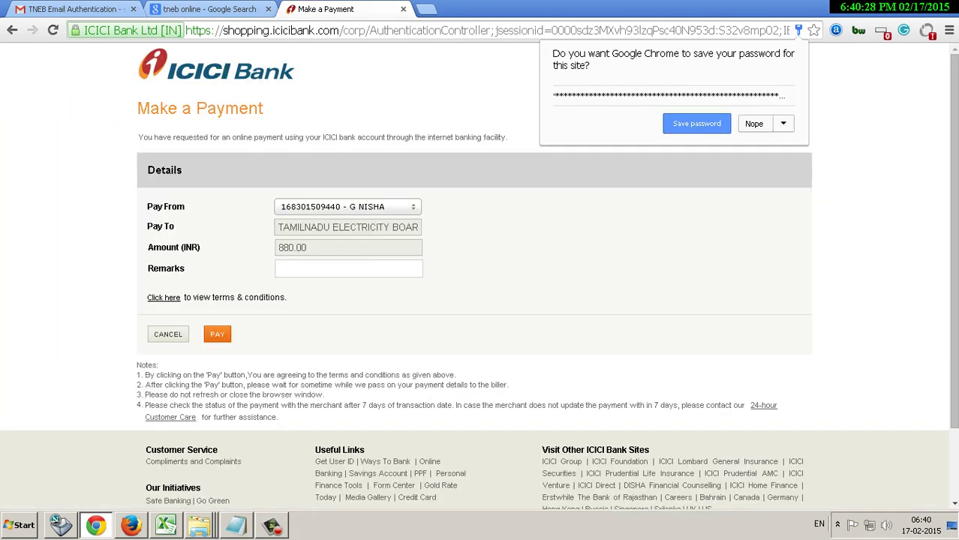
Add a payment remark, pay the 880.00 bill, and authorise it with the one-time password.
click(349, 268)
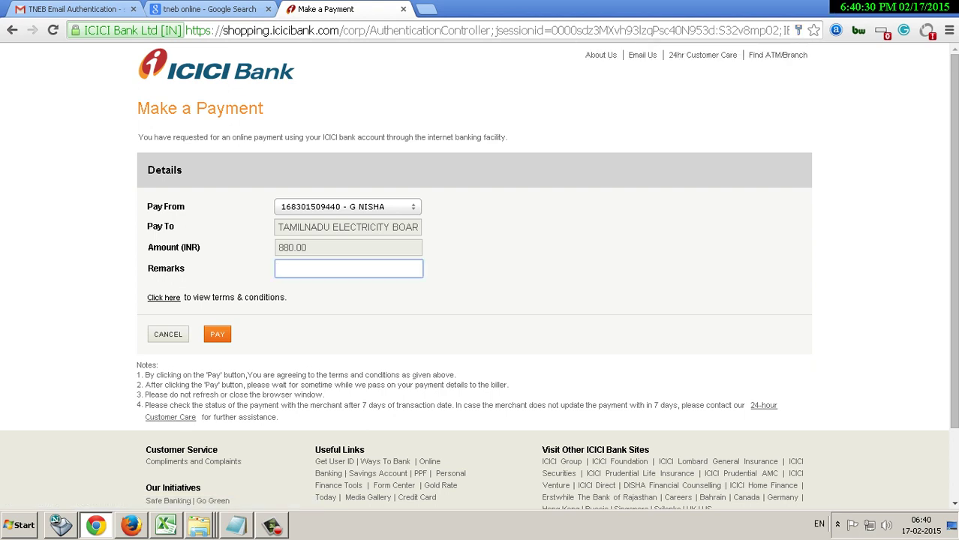
text(for Jeff eb)
click(217, 334)
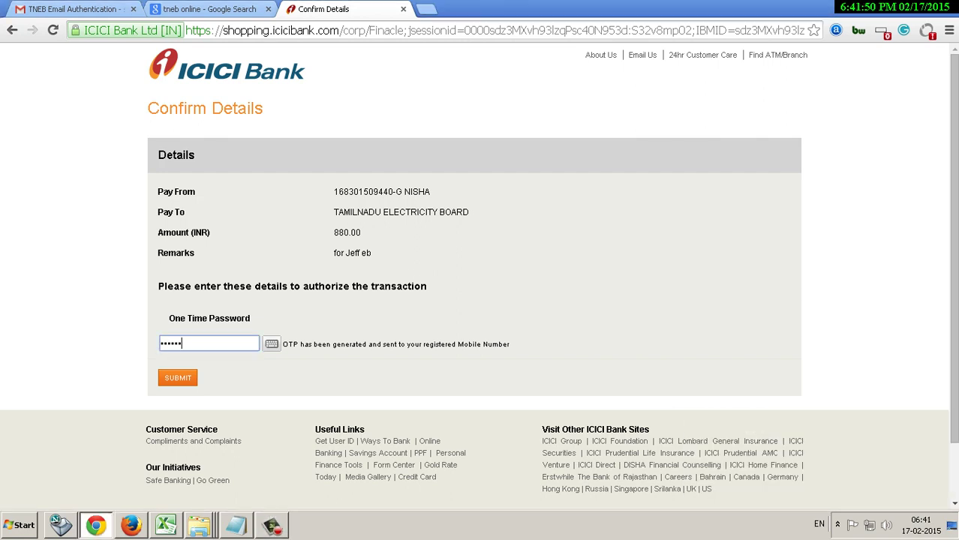
key(Return)
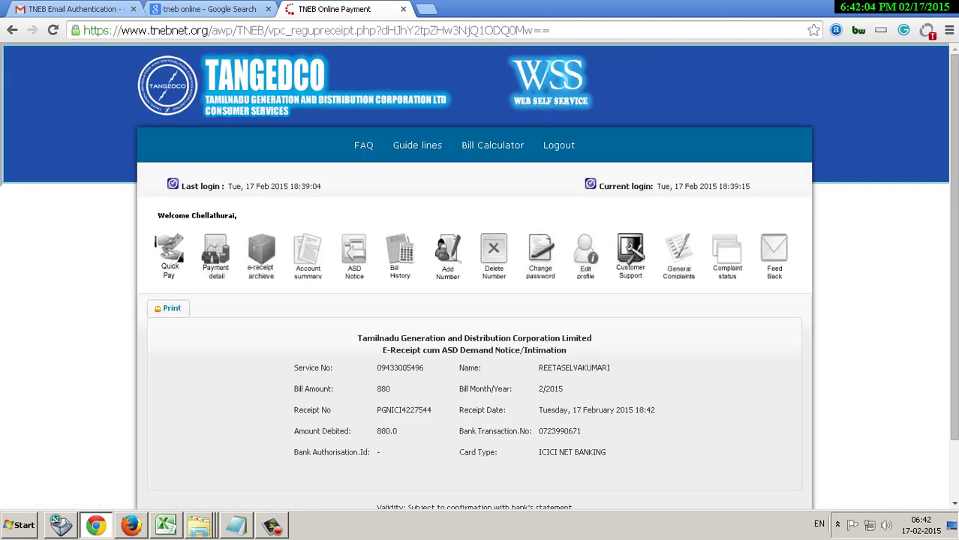
Scroll down the e-receipt and briefly highlight its payment details.
scroll(481, 300, down, 1)
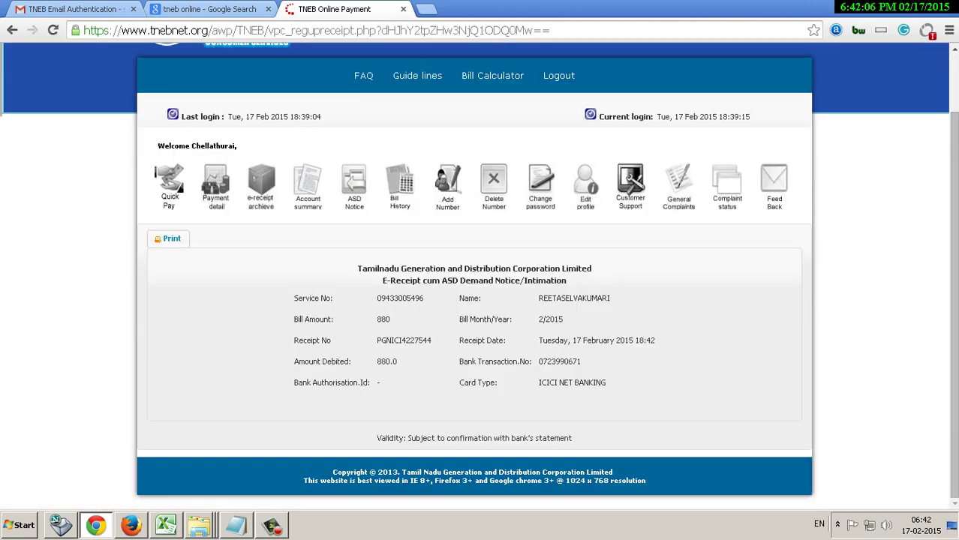
drag(356, 268, 598, 384)
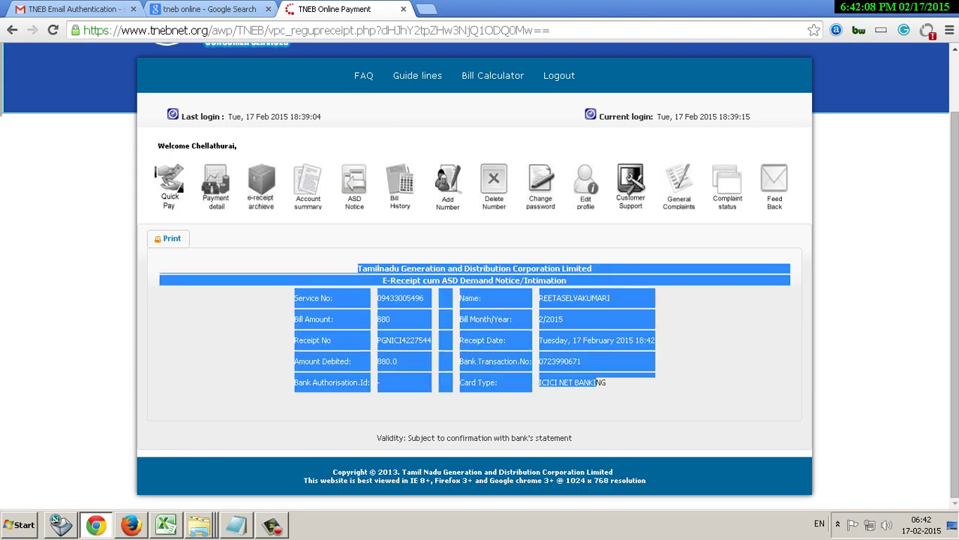
click(606, 384)
Add the note 'Success!!!' on a new line, then return to the e-receipt.
key(alt+Tab)
key(Tab)
key(Return)
key(Return)
text(Sic)
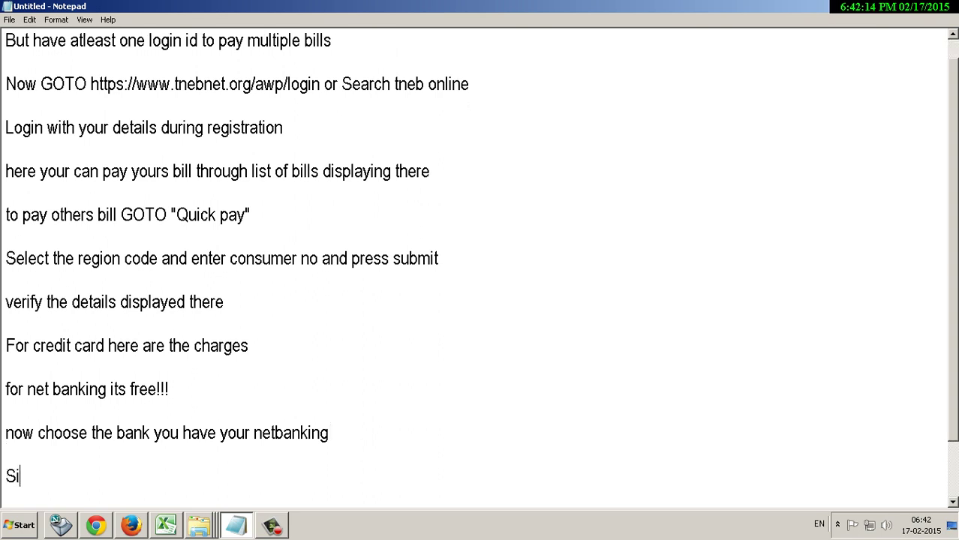
key(BackSpace)
key(BackSpace)
text(uccess!!!)
key(alt+Tab)
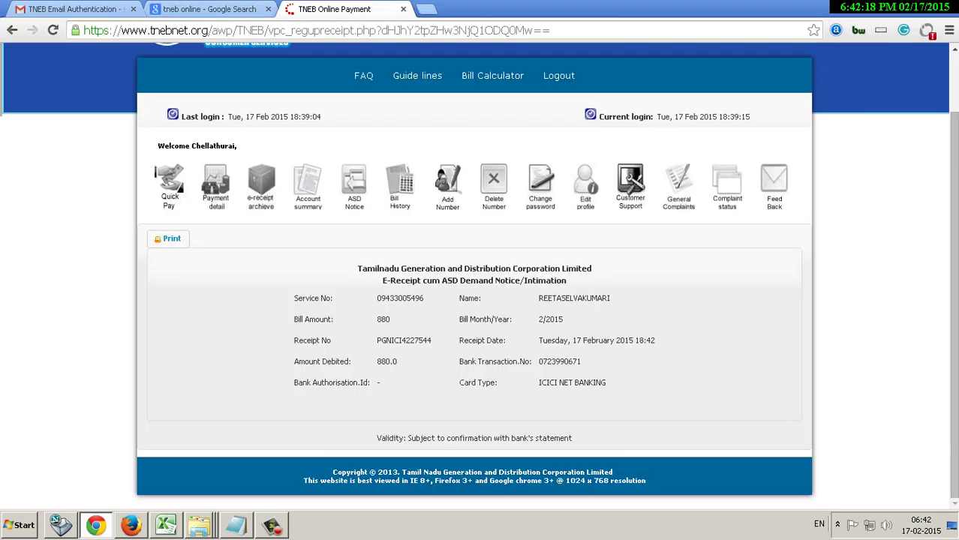